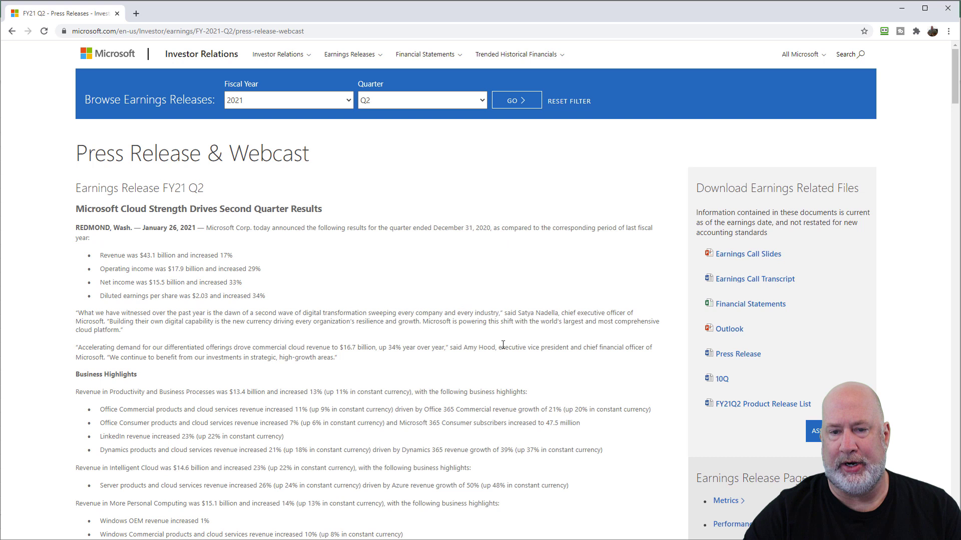
- Search the press release for 'year over' to find commercial cloud revenue of $16.7 billion, up 34%
click(521, 295)
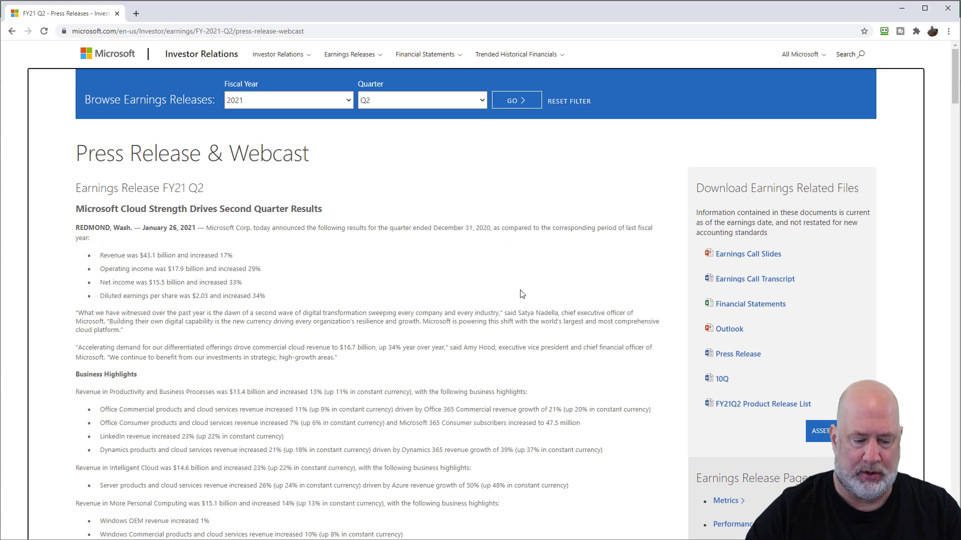
key(ctrl+f)
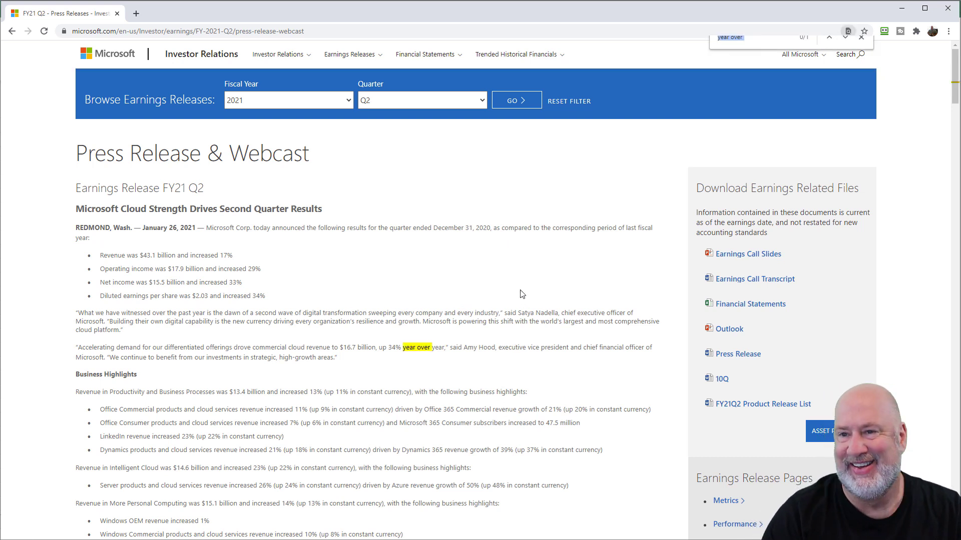
key(Return)
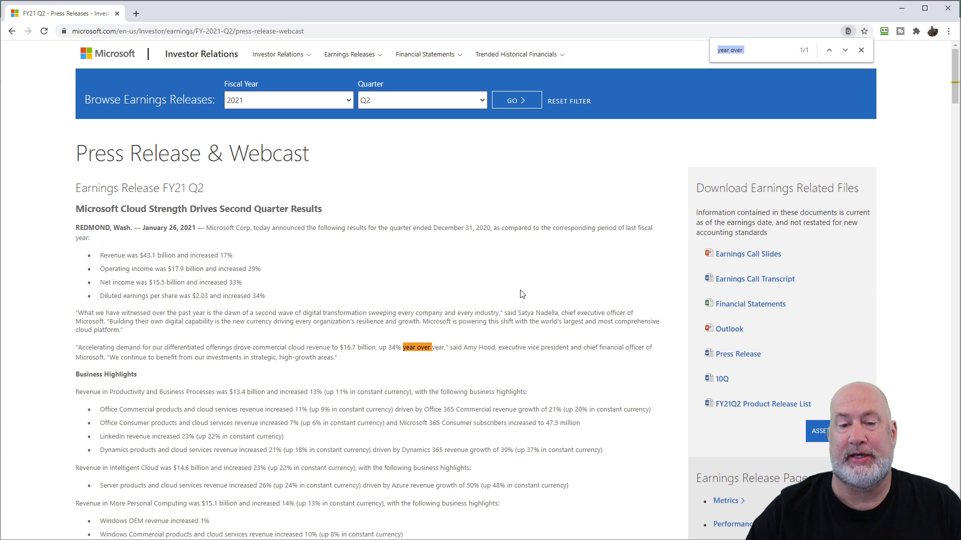
click(513, 278)
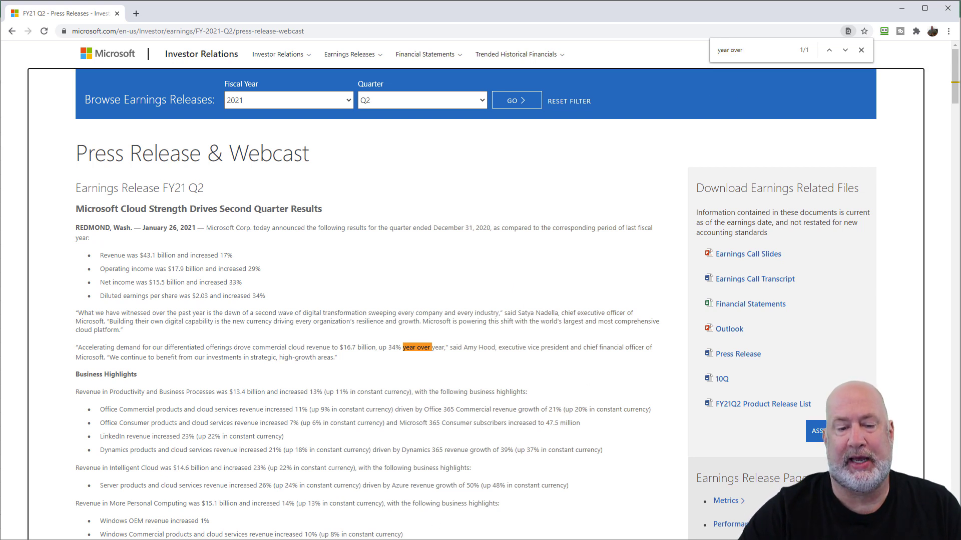
- Back in Excel, check where the monthly Date and Revenue data ends
key(alt+Tab)
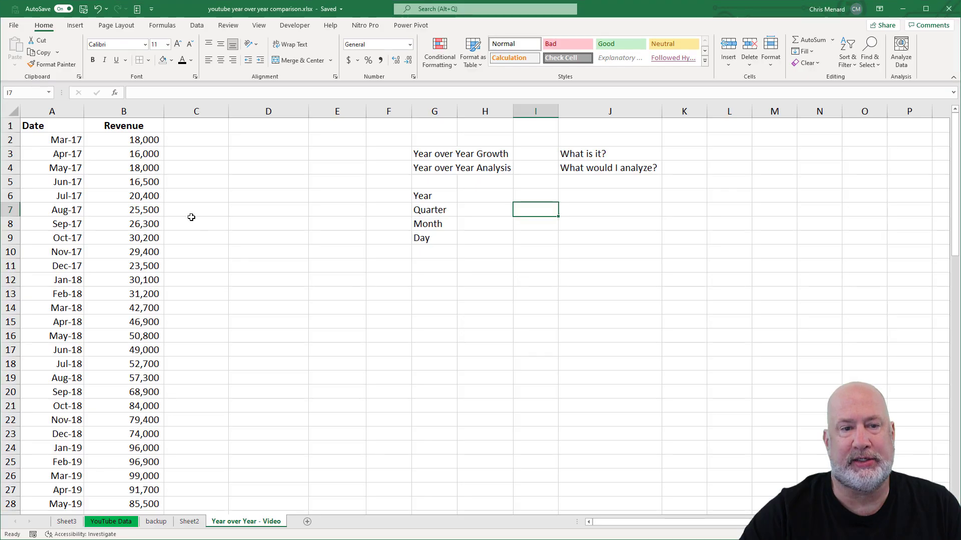
click(123, 155)
click(74, 140)
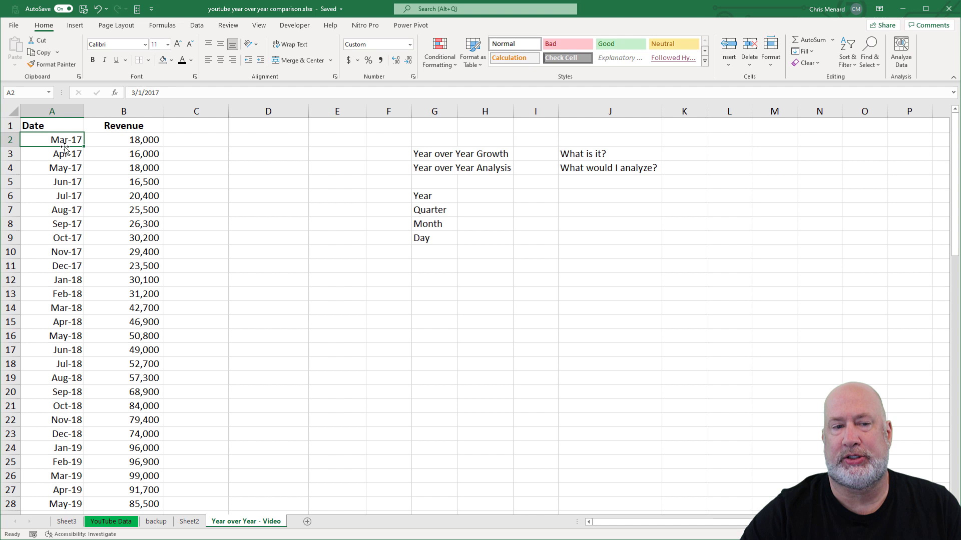
key(ctrl+Down)
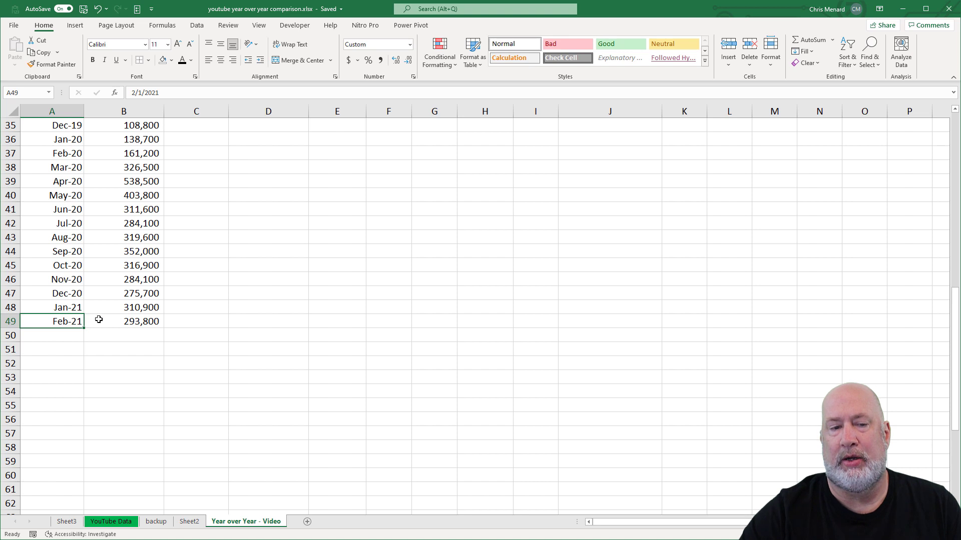
scroll(128, 301, up, 11)
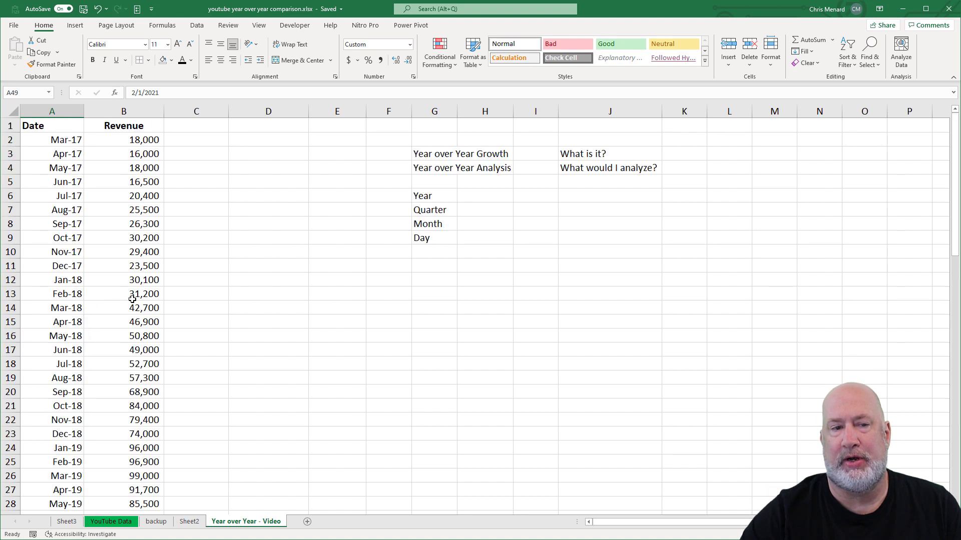
- Freeze the Date and Revenue header row above row 2
click(14, 142)
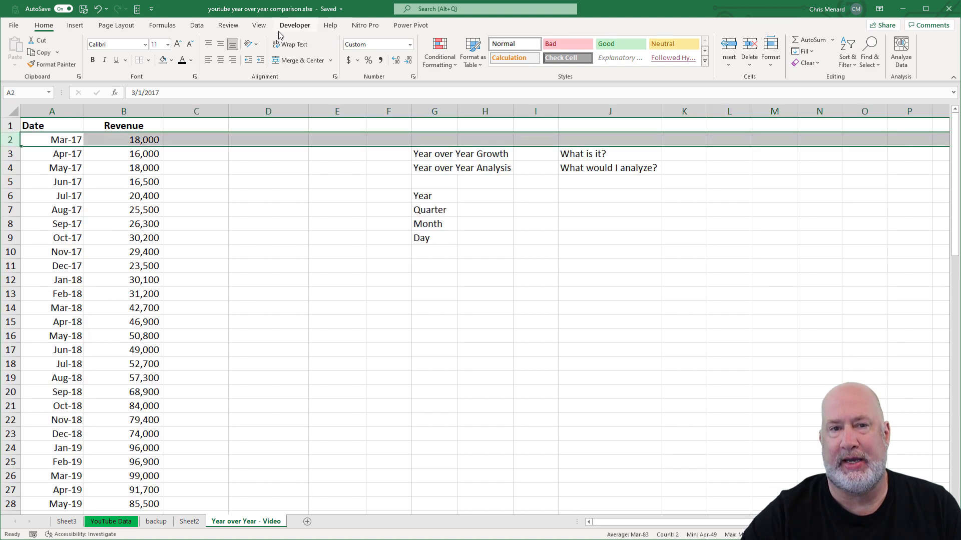
click(258, 26)
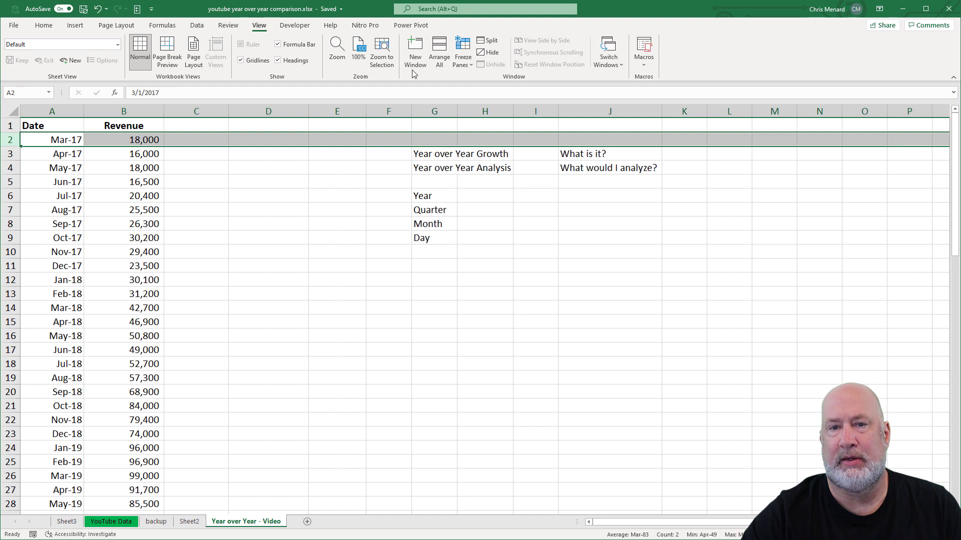
click(461, 68)
click(478, 82)
click(272, 191)
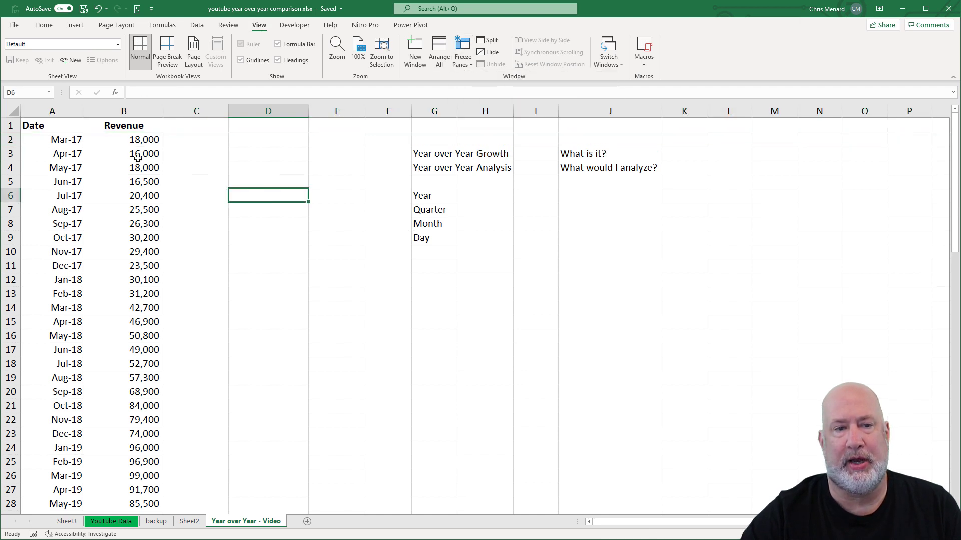
click(137, 156)
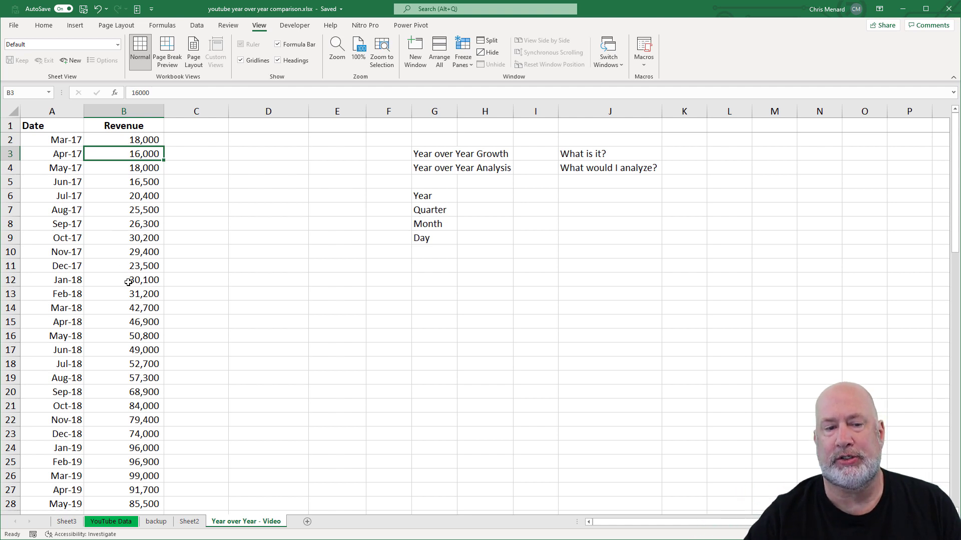
scroll(132, 310, down, 9)
scroll(134, 353, up, 3)
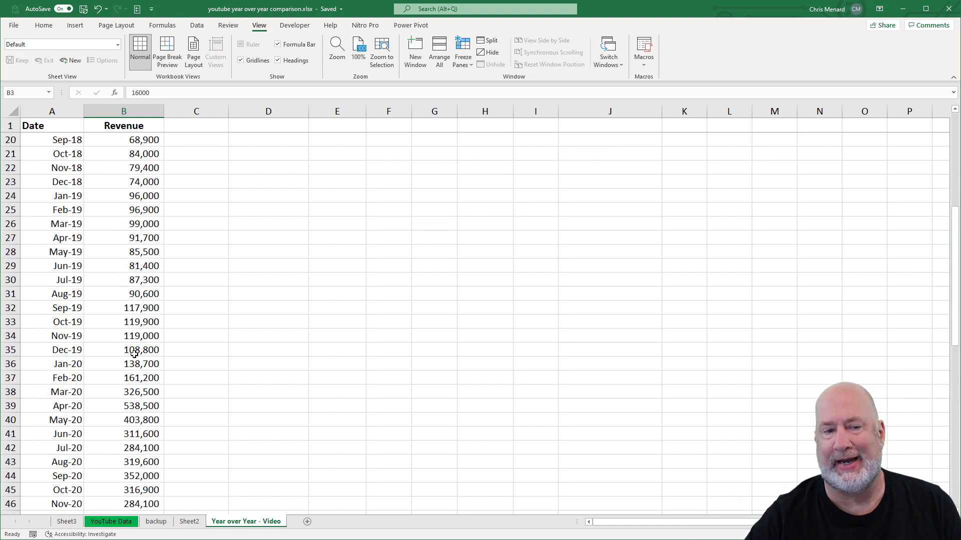
scroll(134, 354, up, 6)
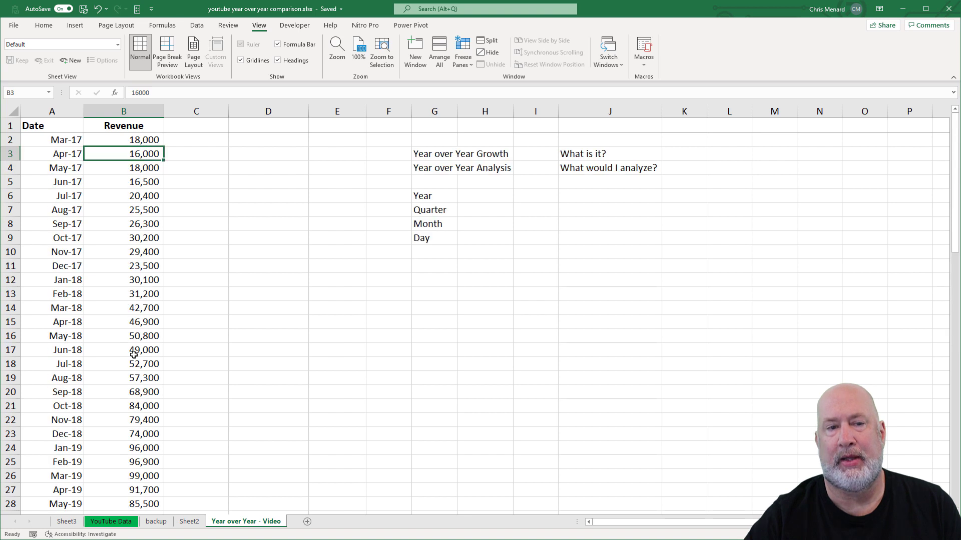
- Insert a PivotTable from range A1:B49 on a new worksheet, Sheet4
click(118, 139)
click(75, 25)
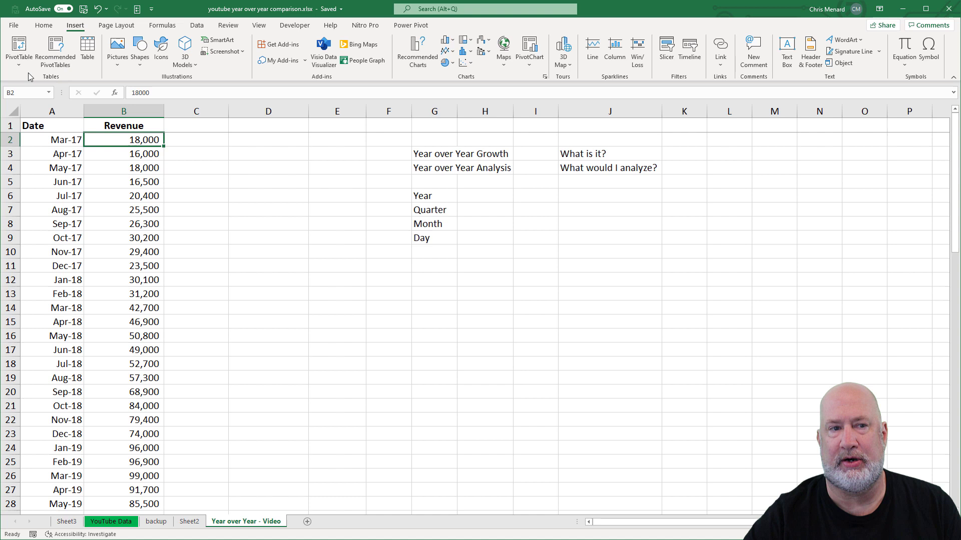
click(19, 46)
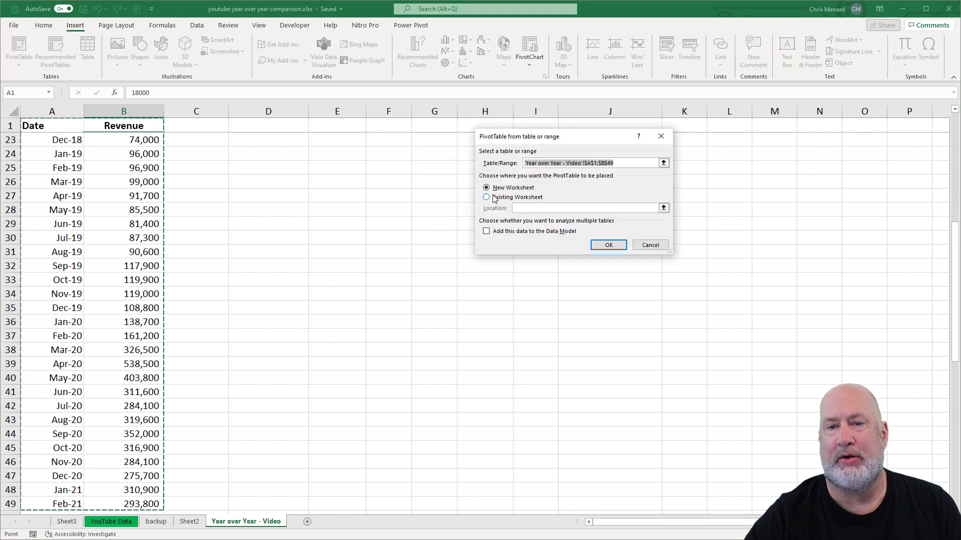
click(608, 246)
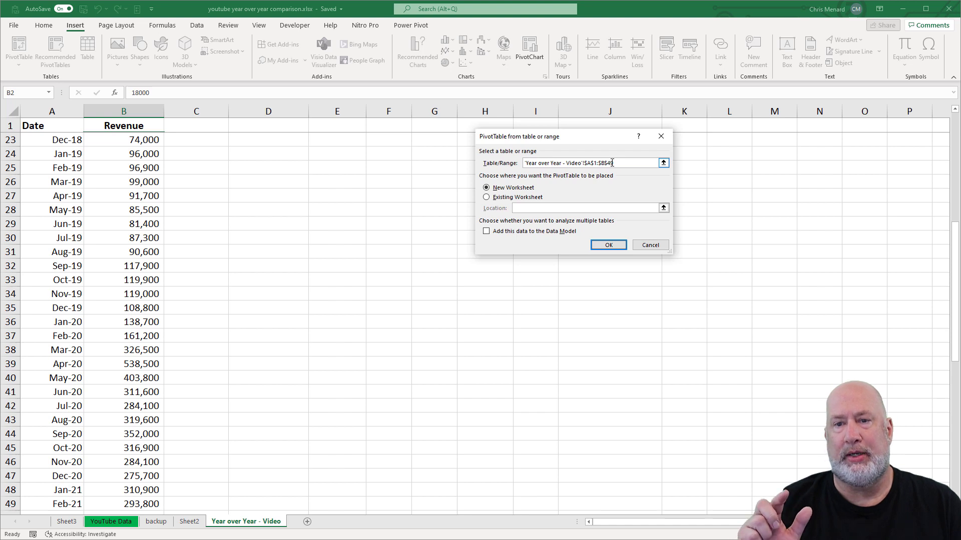
click(604, 248)
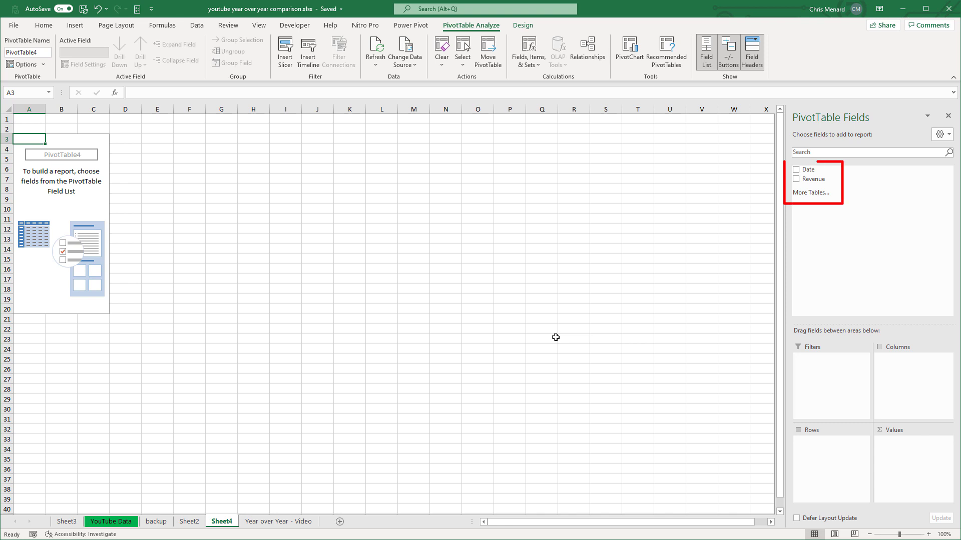
- Sum Revenue by Date, auto-grouped into Years and Quarters, for a 6402200 grand total
click(278, 521)
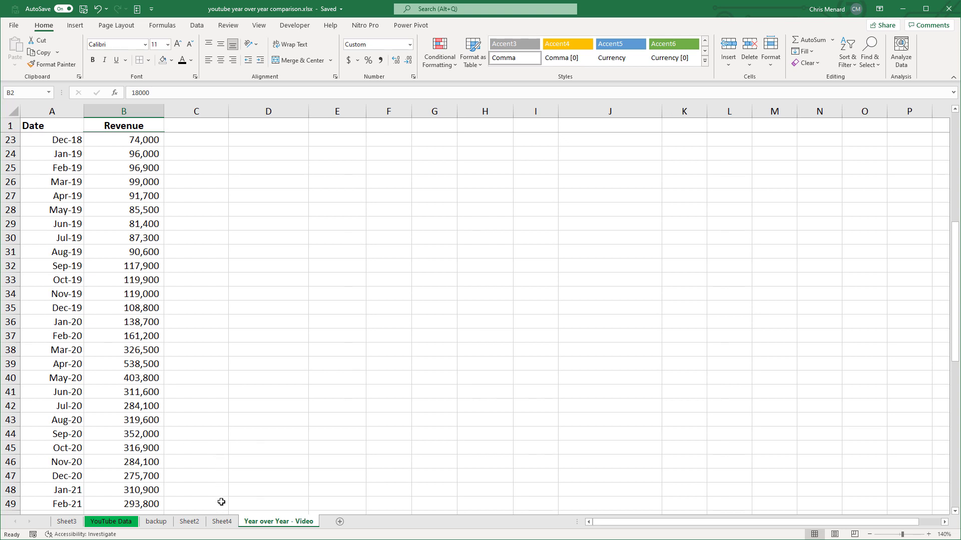
click(221, 521)
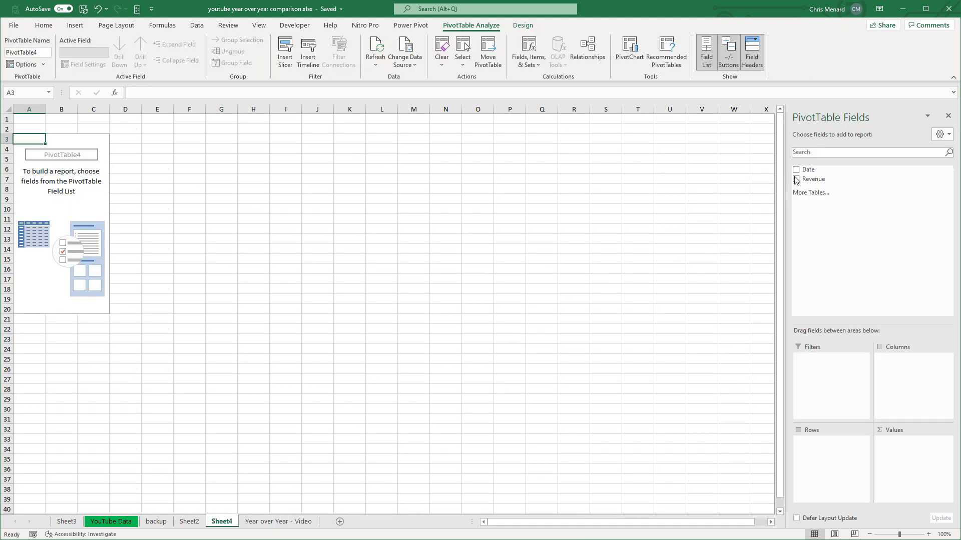
drag(812, 183, 911, 451)
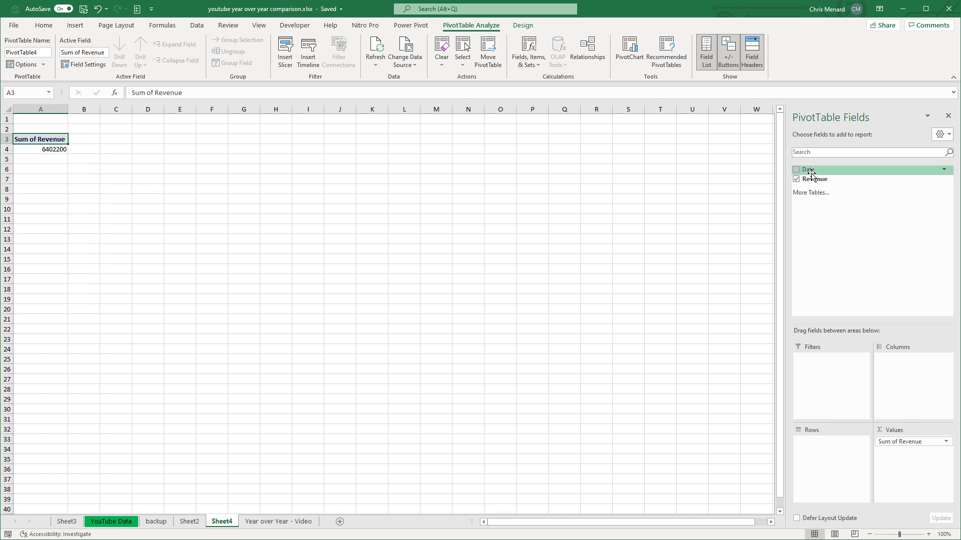
drag(811, 175, 838, 454)
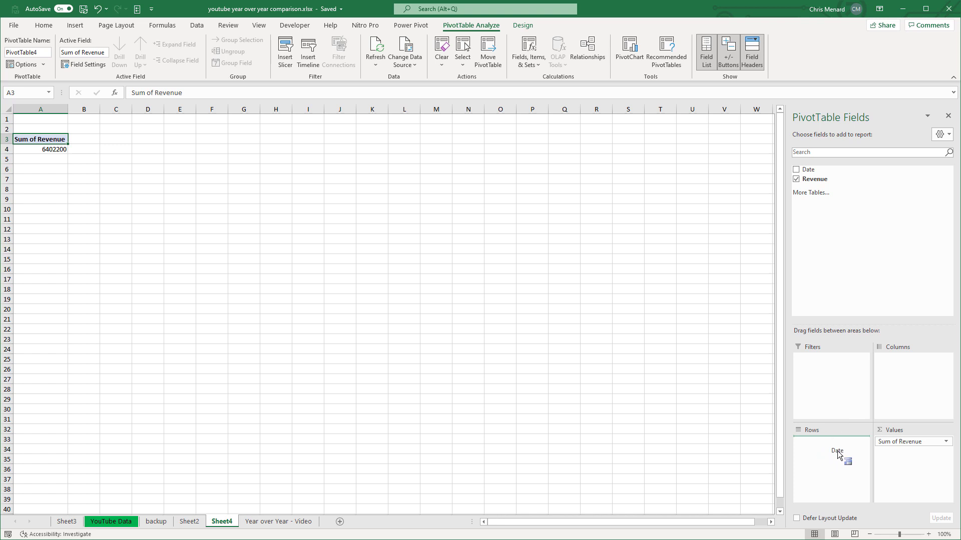
drag(838, 455, 838, 453)
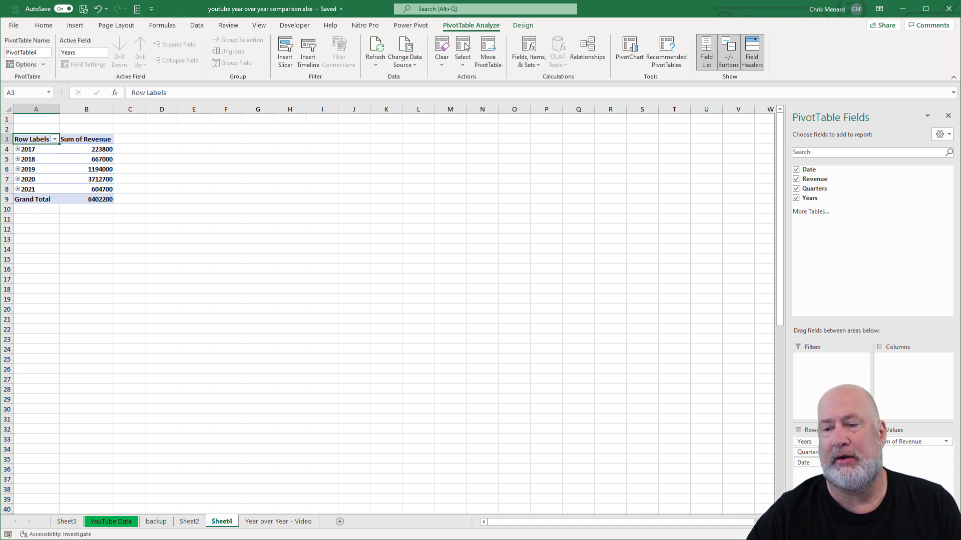
scroll(633, 400, up, 3)
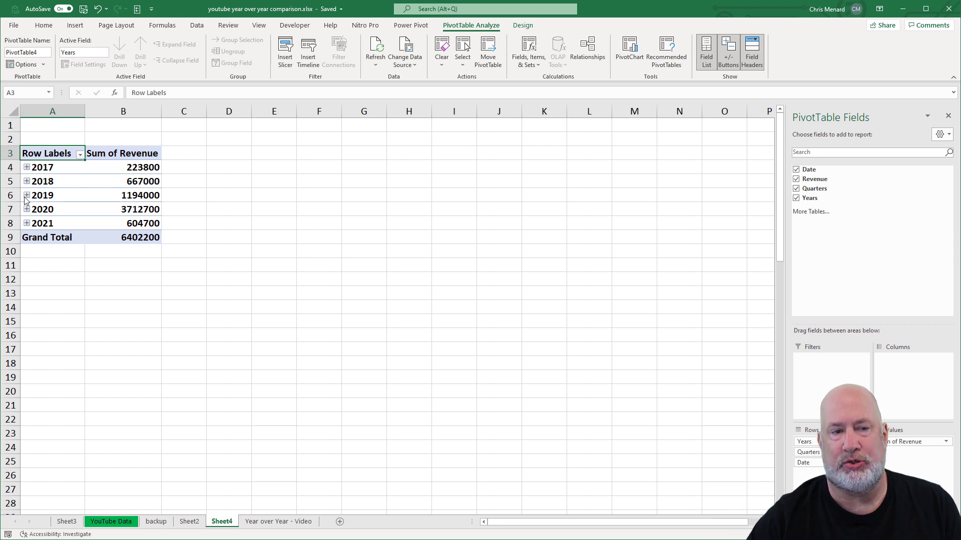
click(28, 199)
click(27, 195)
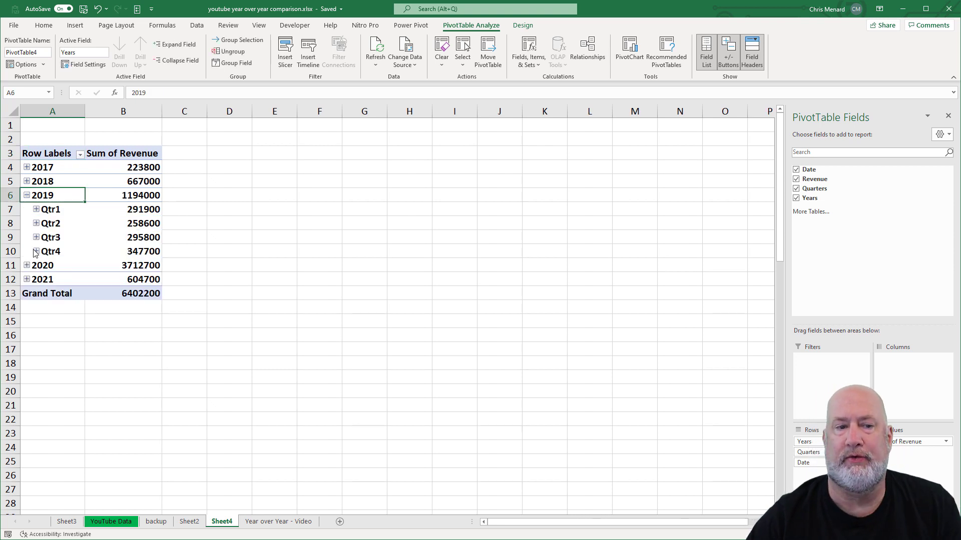
click(27, 265)
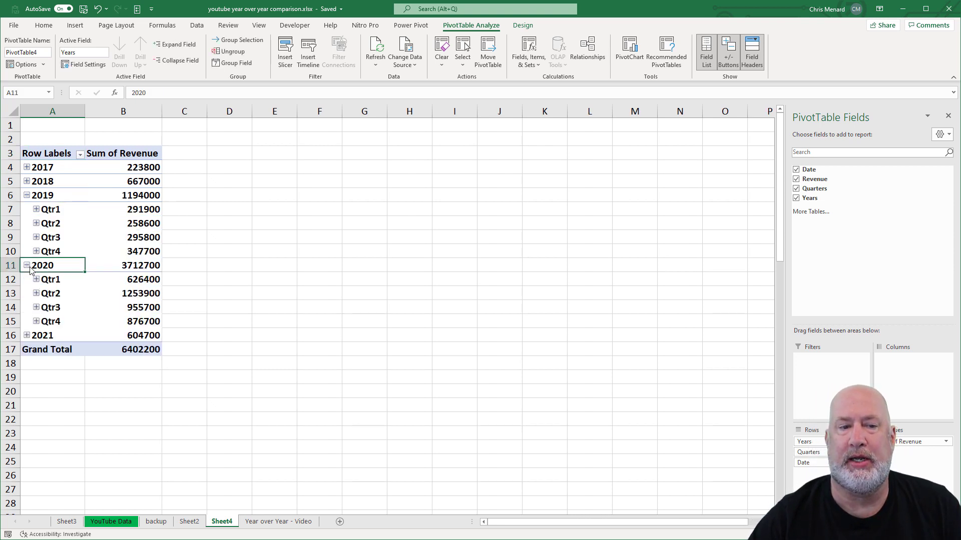
click(27, 265)
click(27, 195)
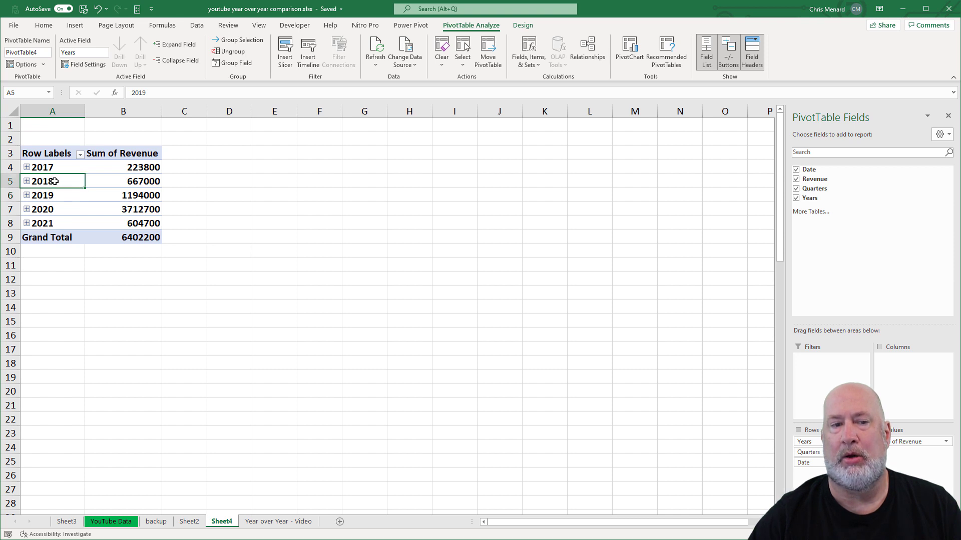
- Expand and collapse the entire year field, then expand only 2018 into Qtr1–Qtr4
right_click(52, 181)
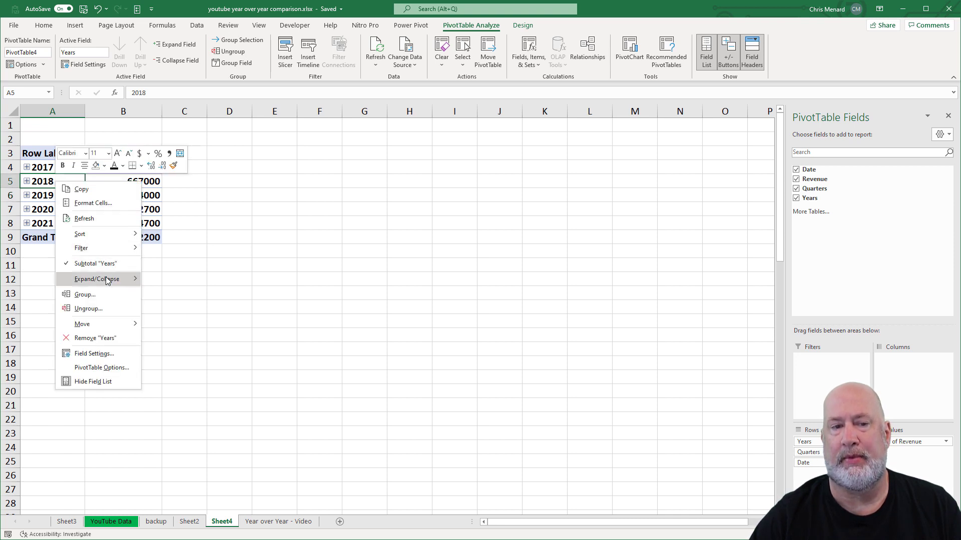
mouse_move(107, 281)
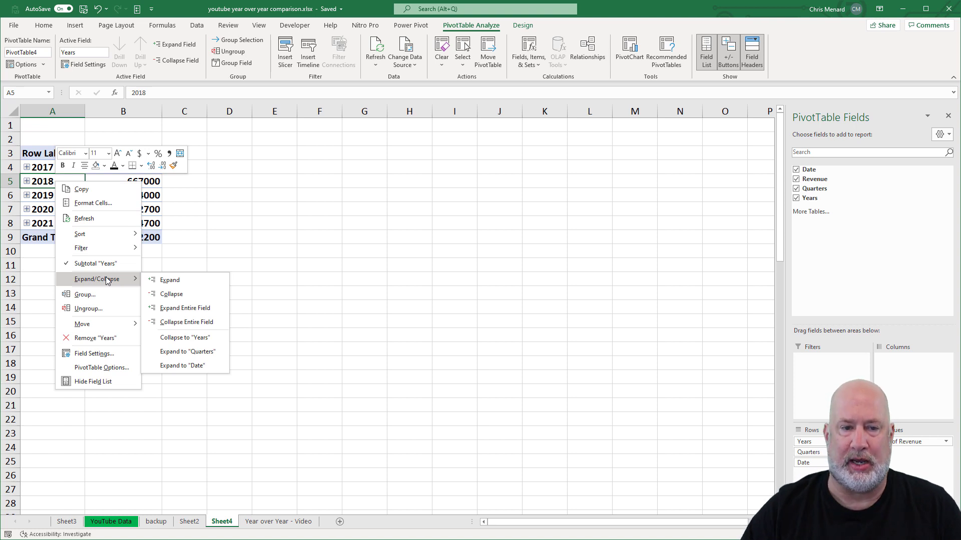
click(174, 309)
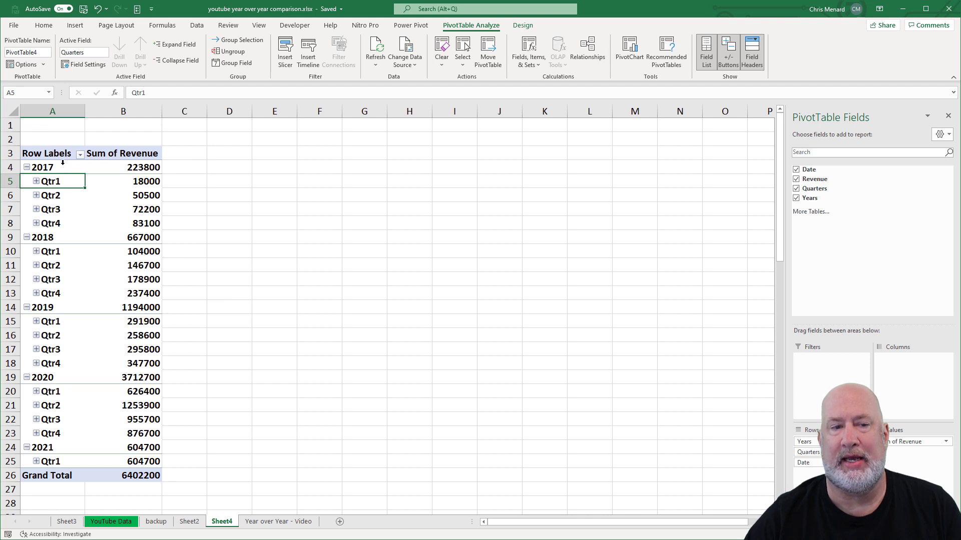
right_click(63, 170)
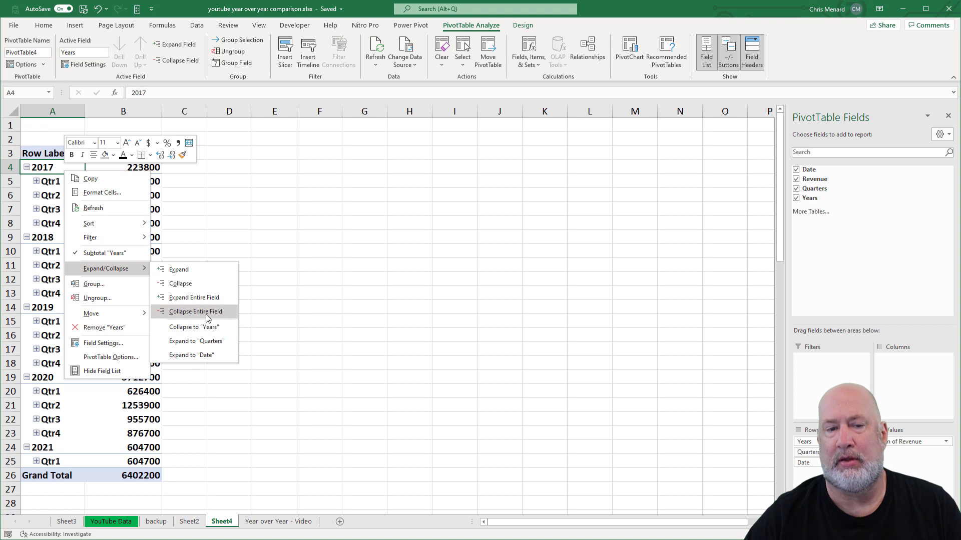
click(207, 318)
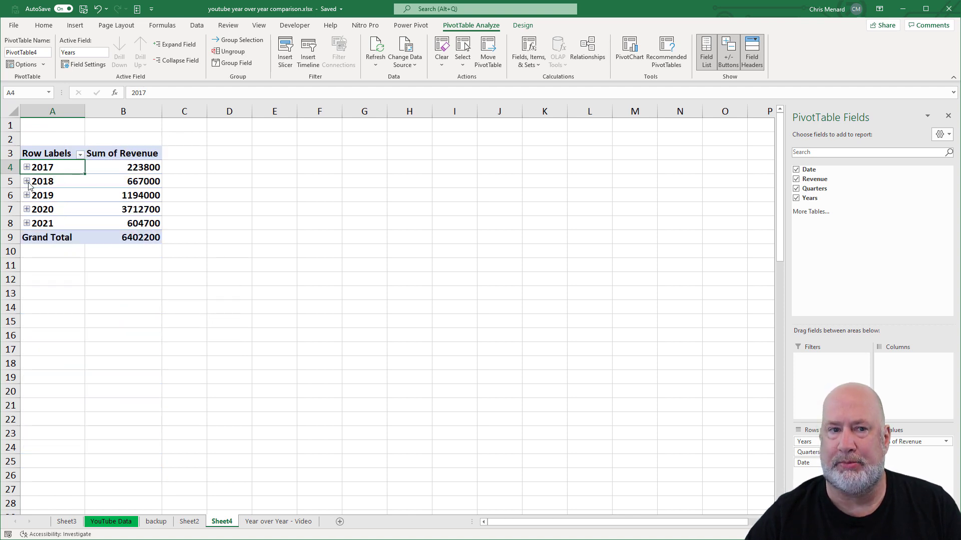
right_click(49, 181)
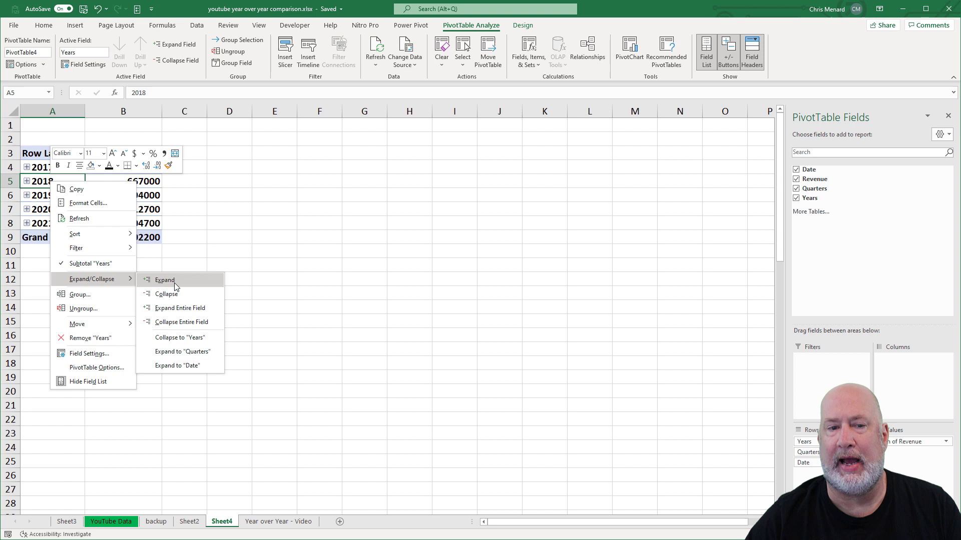
click(165, 280)
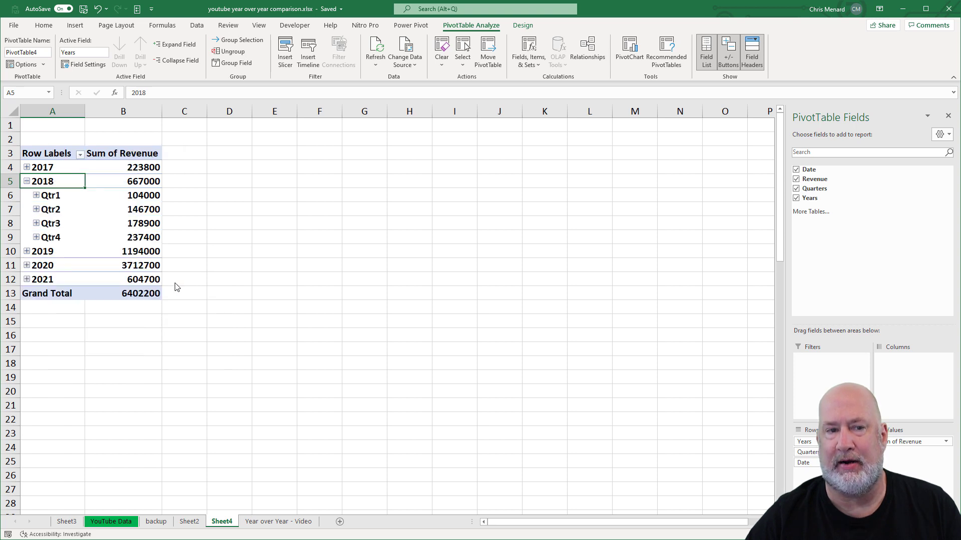
click(27, 182)
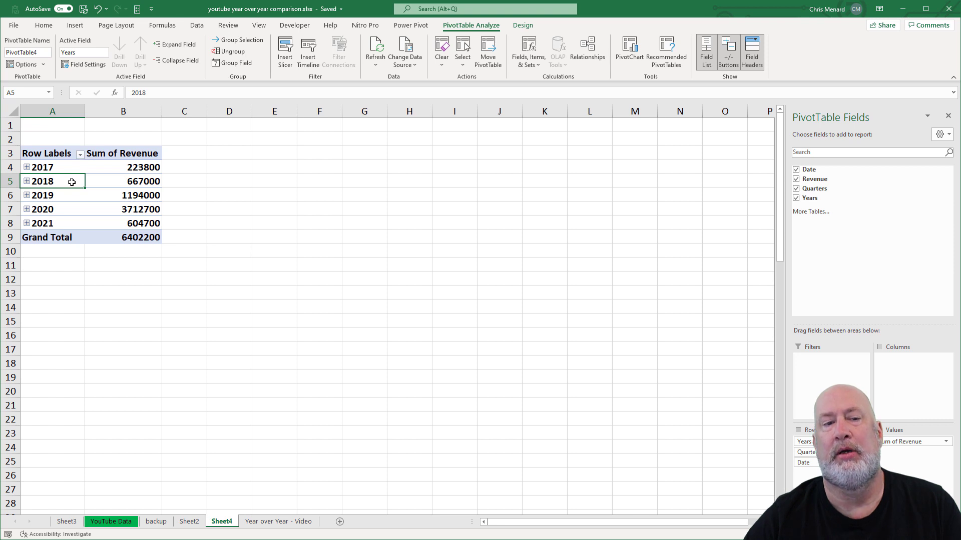
click(81, 156)
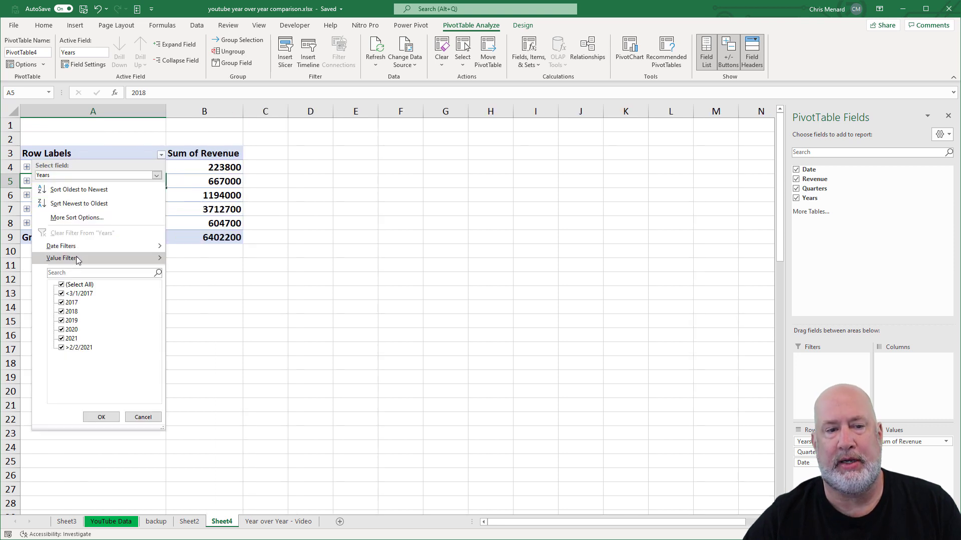
click(61, 285)
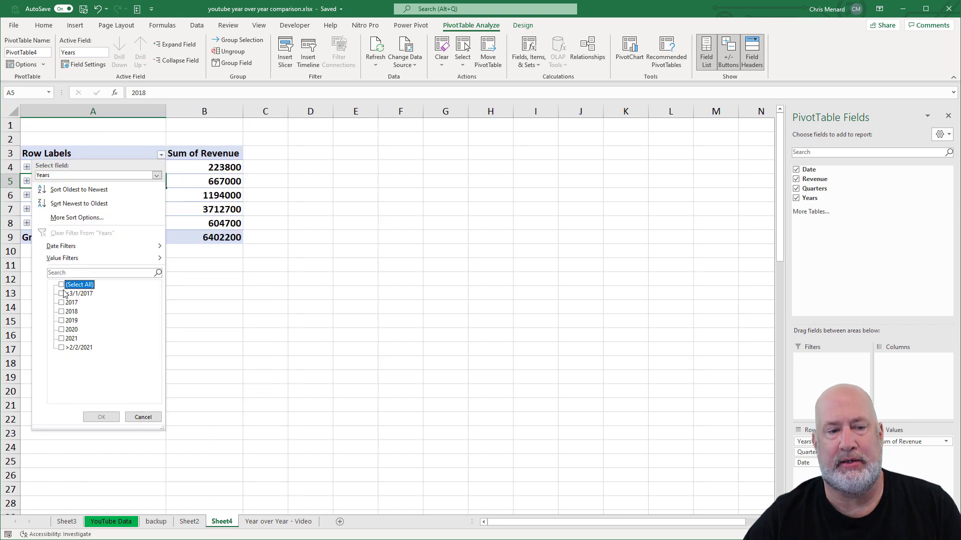
click(62, 320)
click(62, 329)
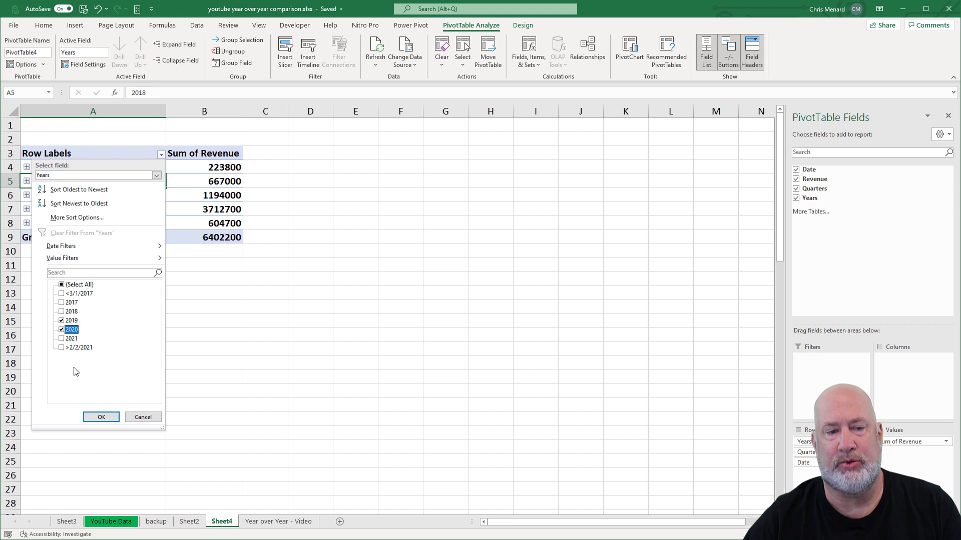
click(100, 417)
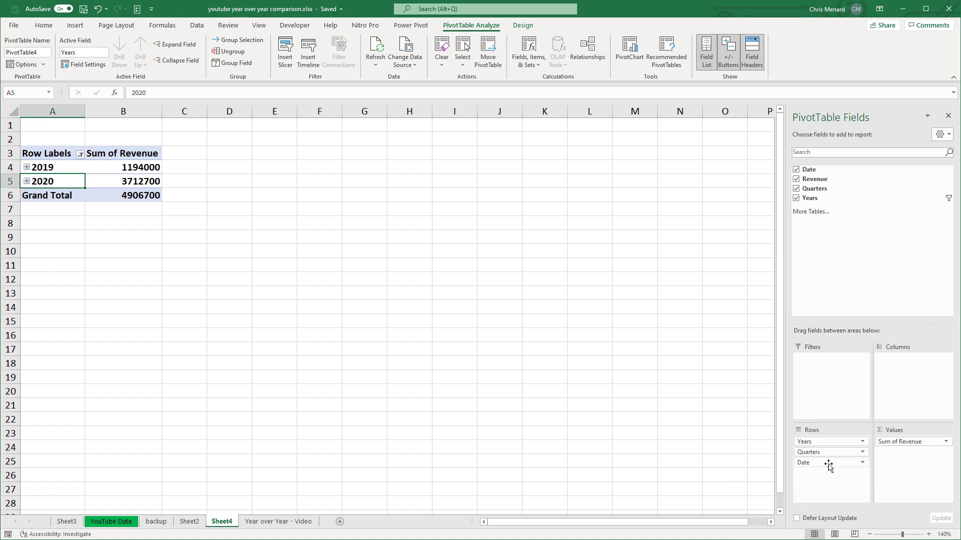
click(283, 524)
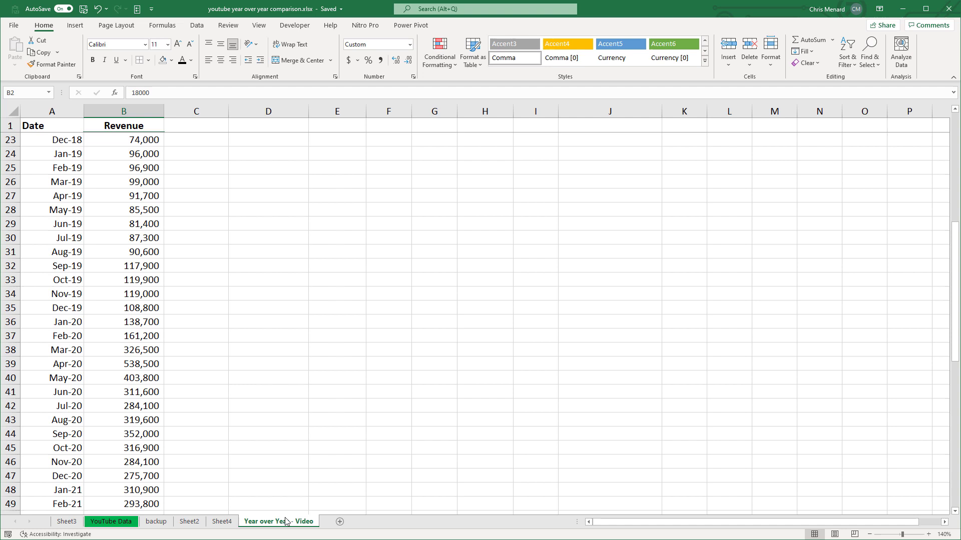
click(222, 521)
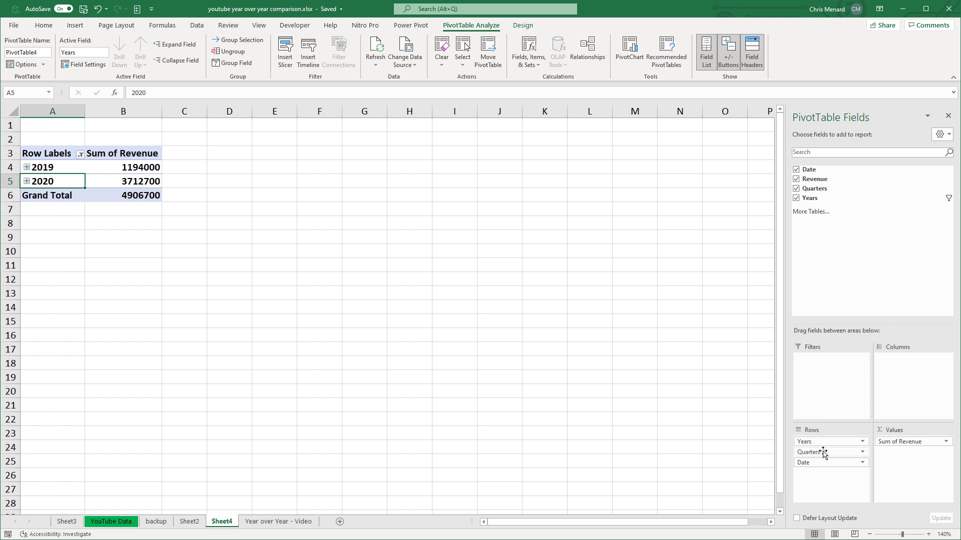
drag(823, 453, 903, 382)
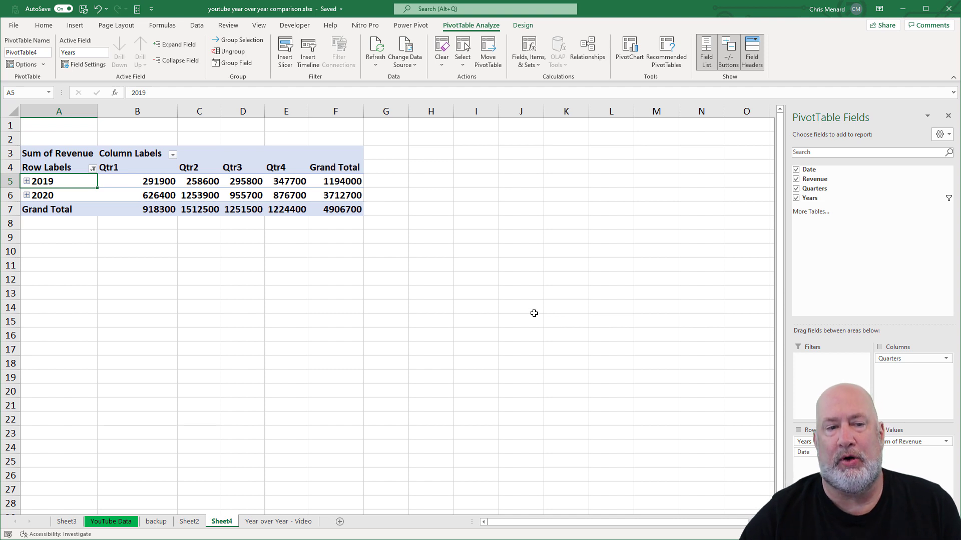
click(173, 154)
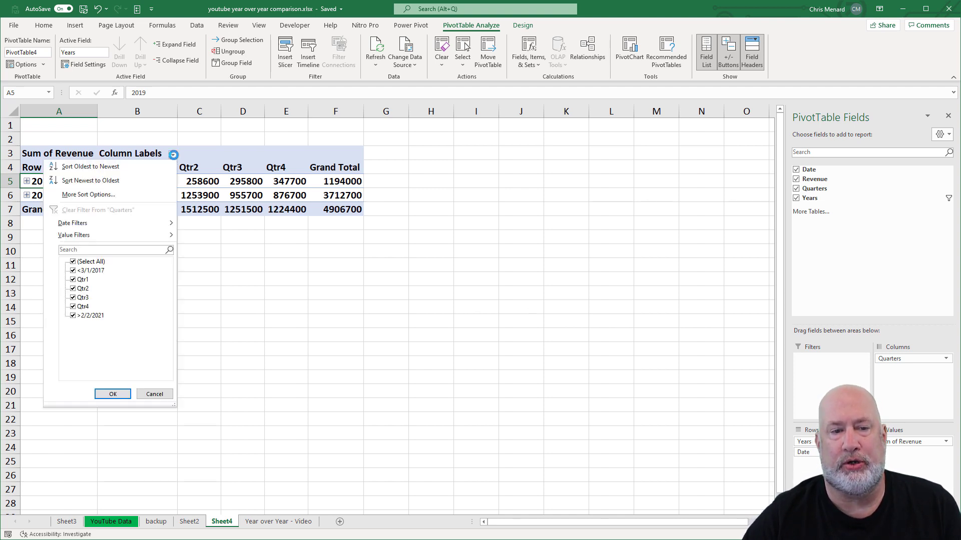
click(73, 262)
click(73, 298)
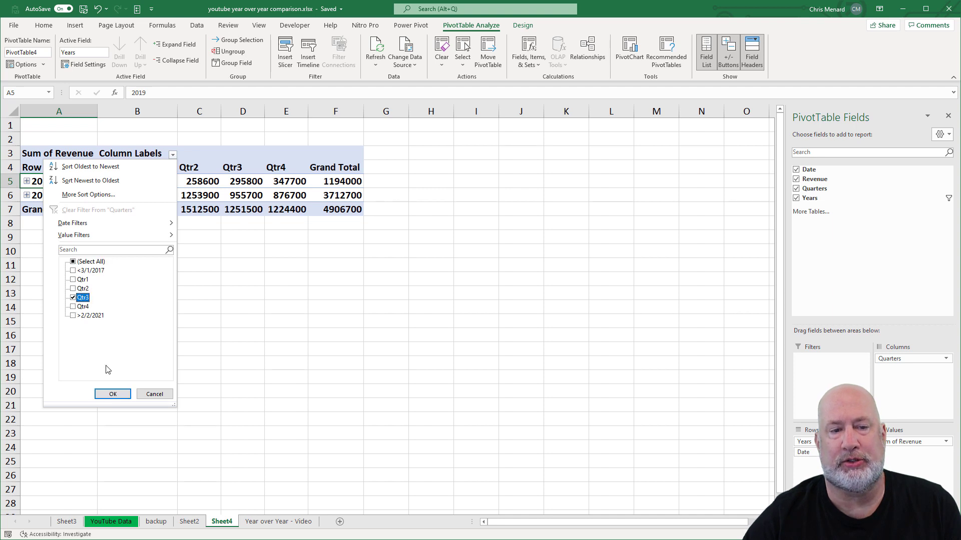
click(73, 280)
click(73, 298)
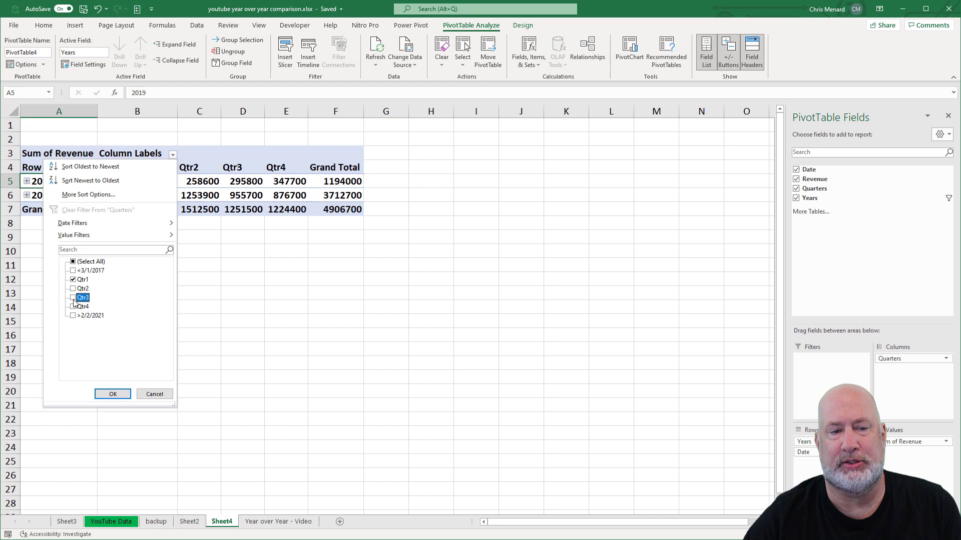
click(116, 394)
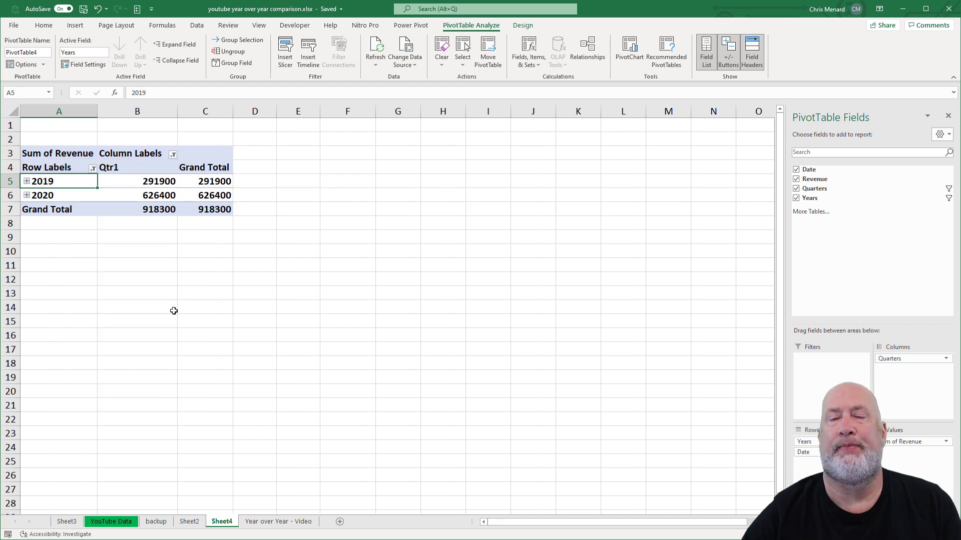
click(213, 168)
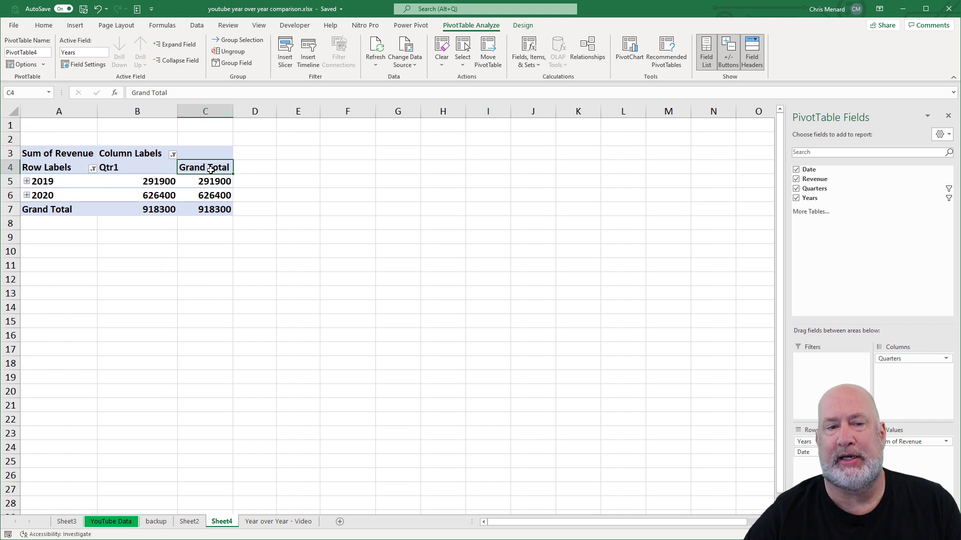
right_click(218, 167)
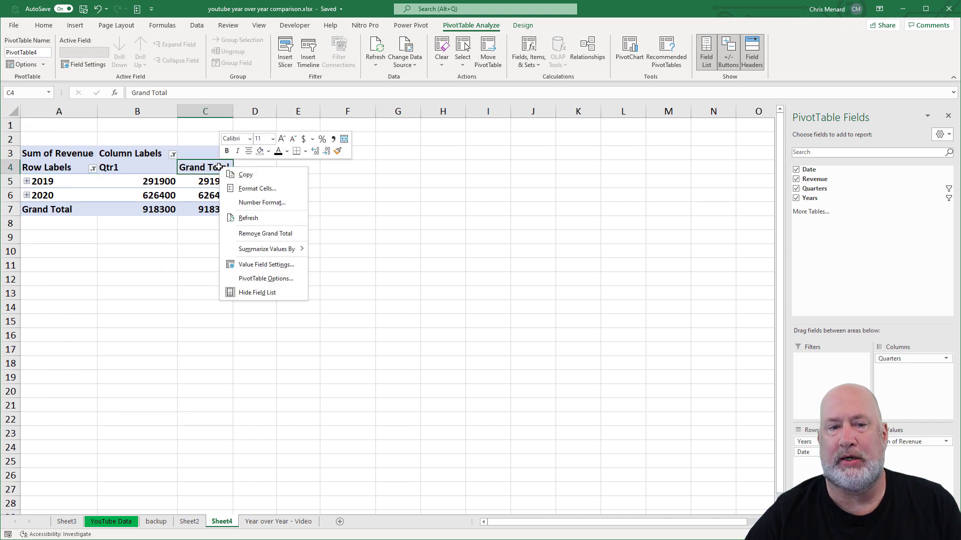
click(265, 239)
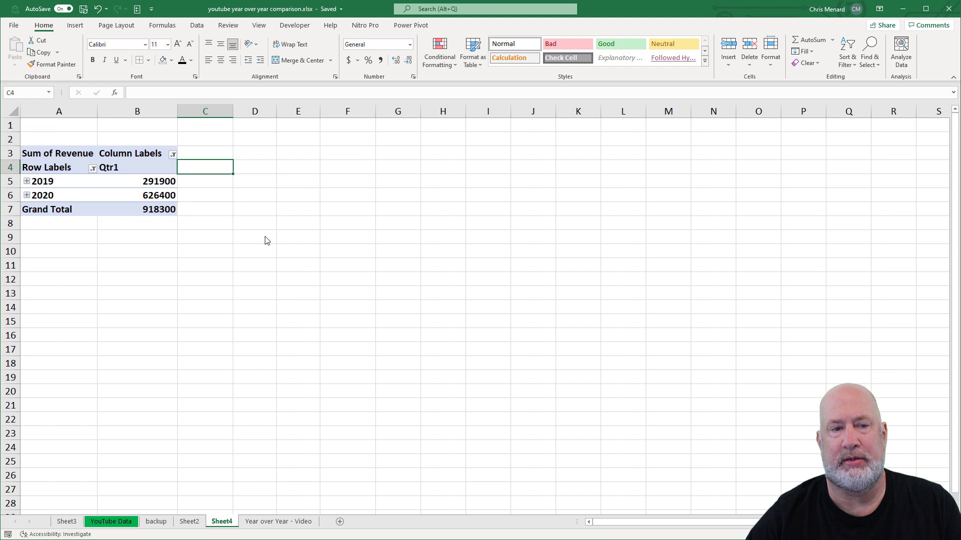
click(57, 214)
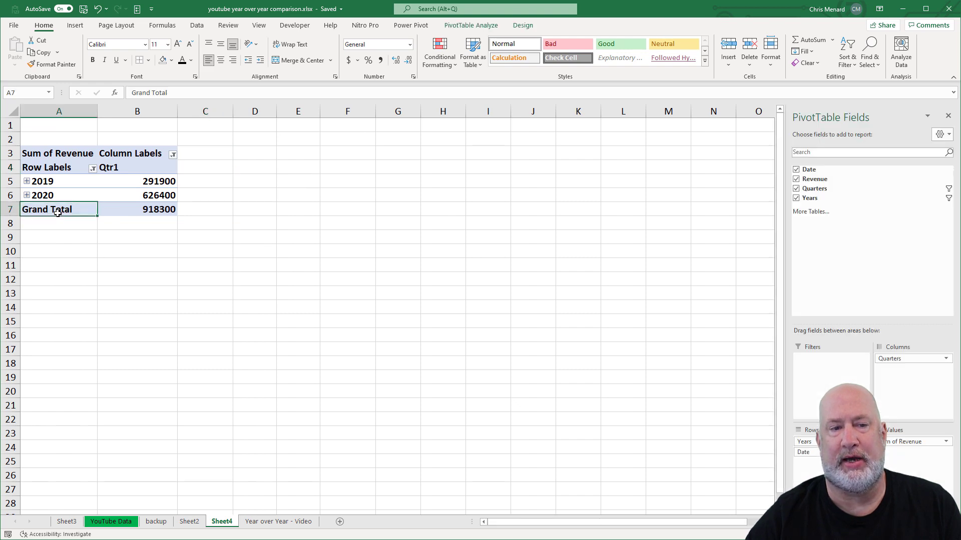
right_click(57, 213)
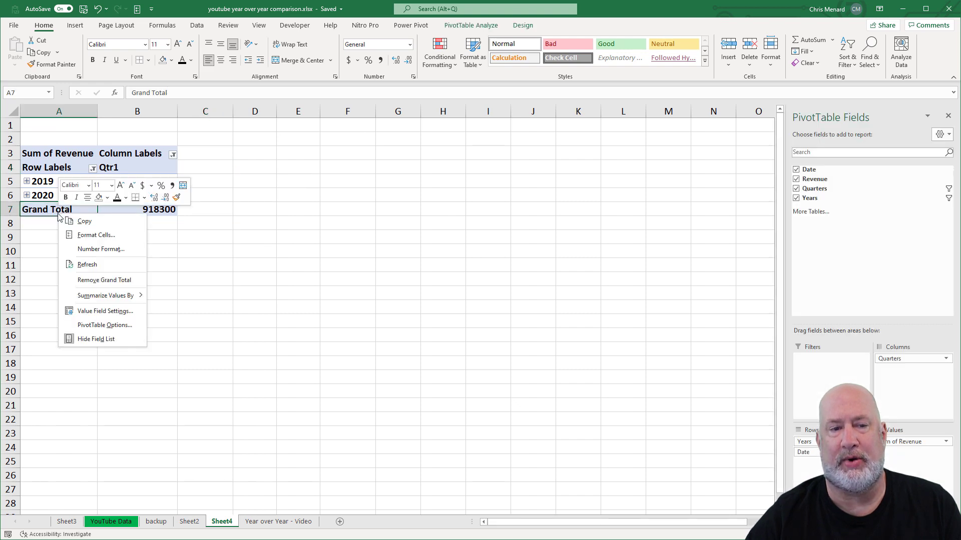
click(106, 283)
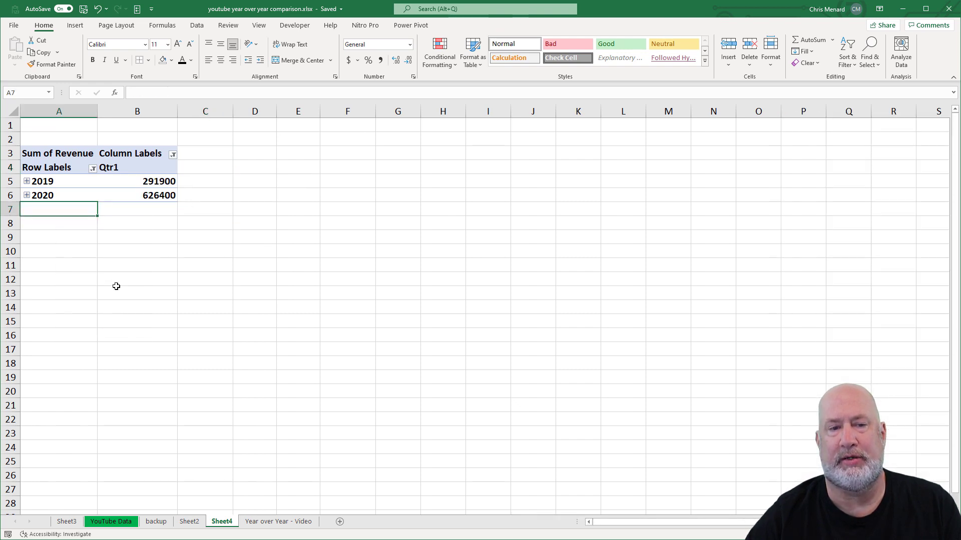
- Enter =(B6-B5)/B5 in B8 and format the result as a percentage
click(162, 225)
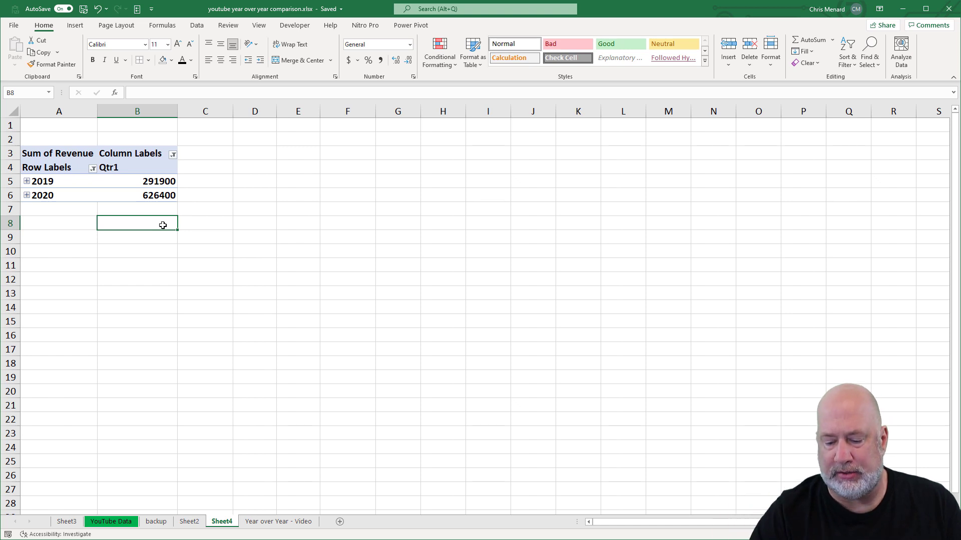
text(=)
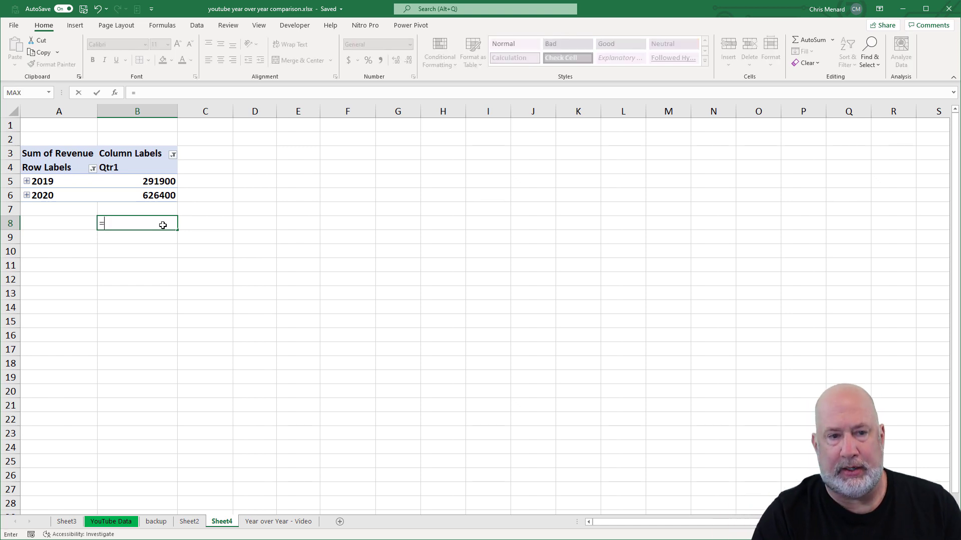
text(()
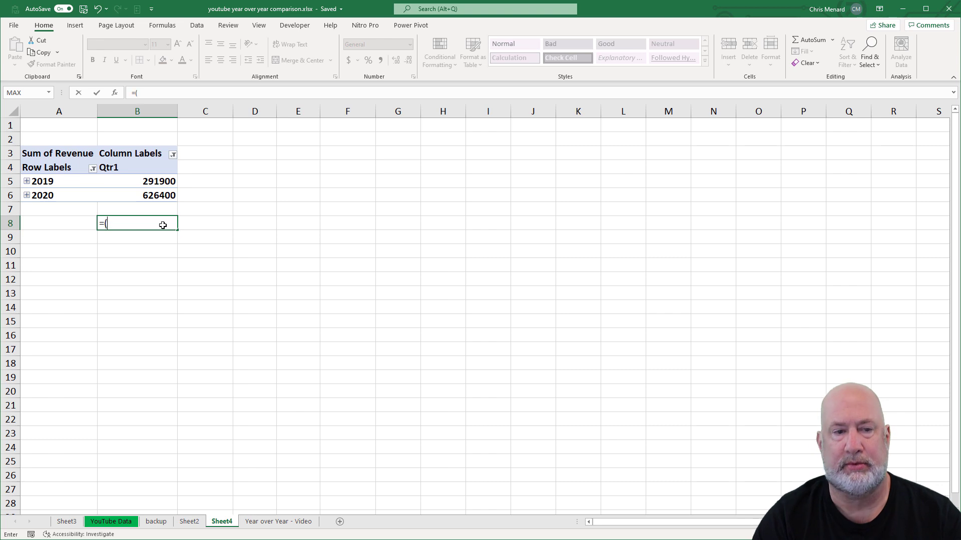
text(b)
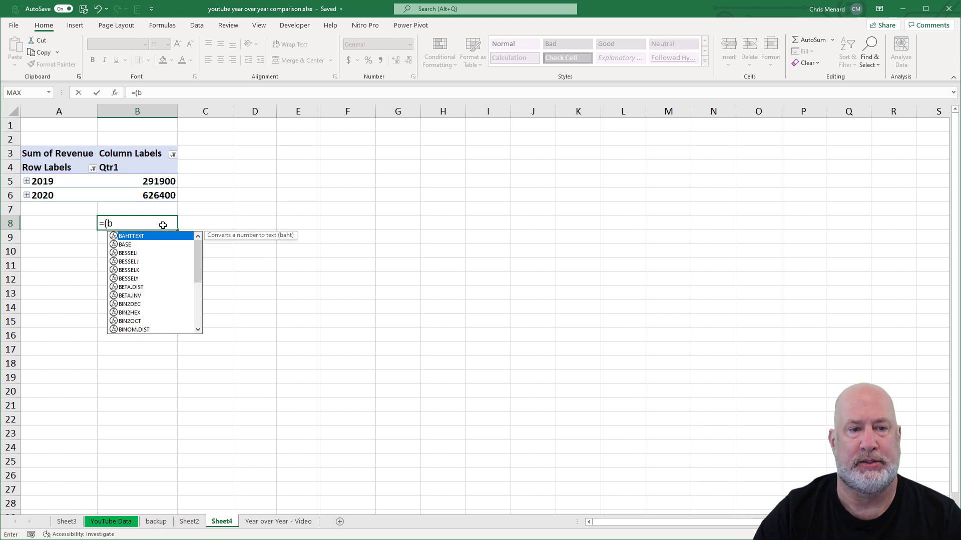
text(6-b5)
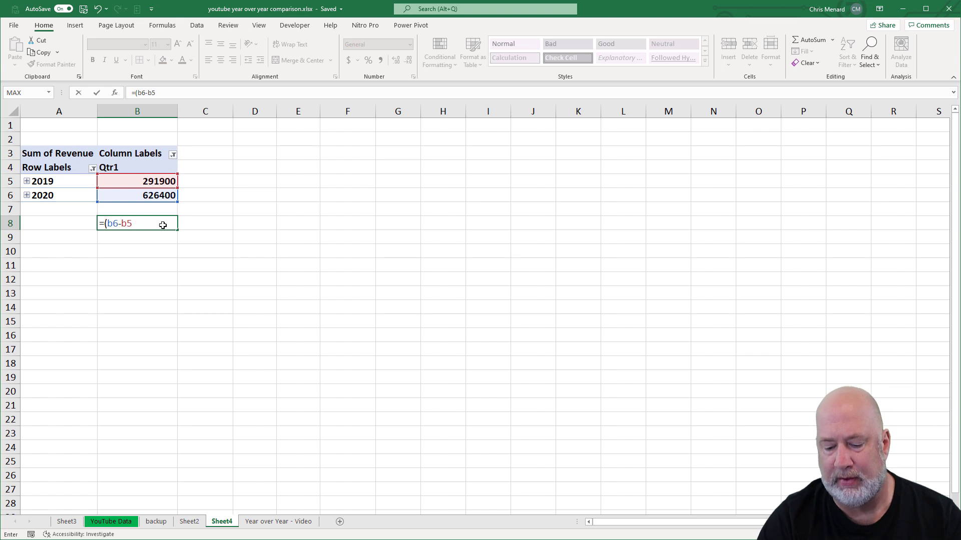
text()/)
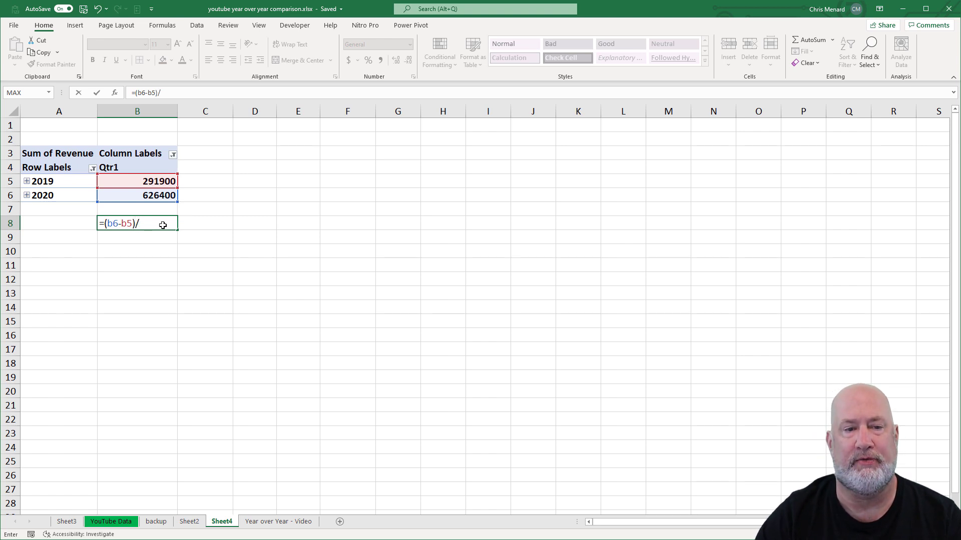
text(b)
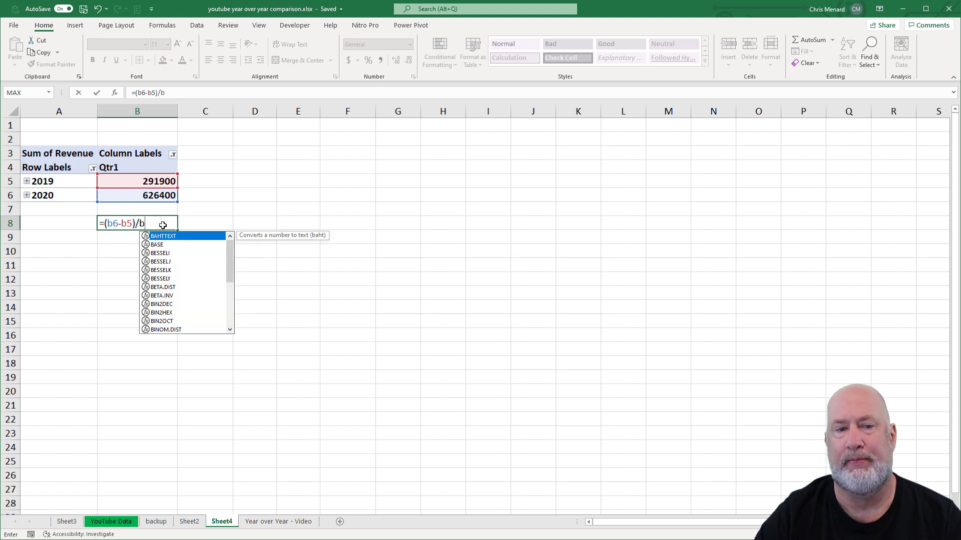
text(5)
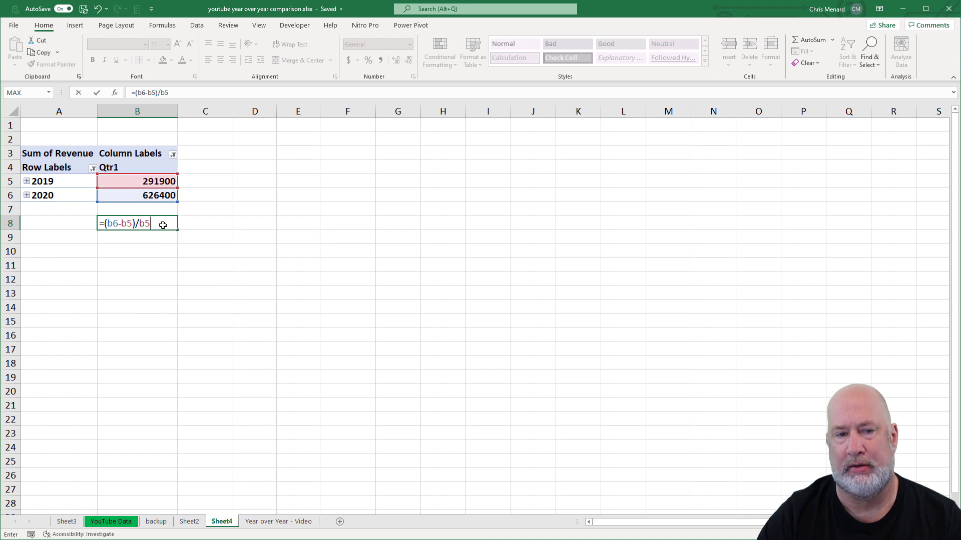
key(ctrl+Return)
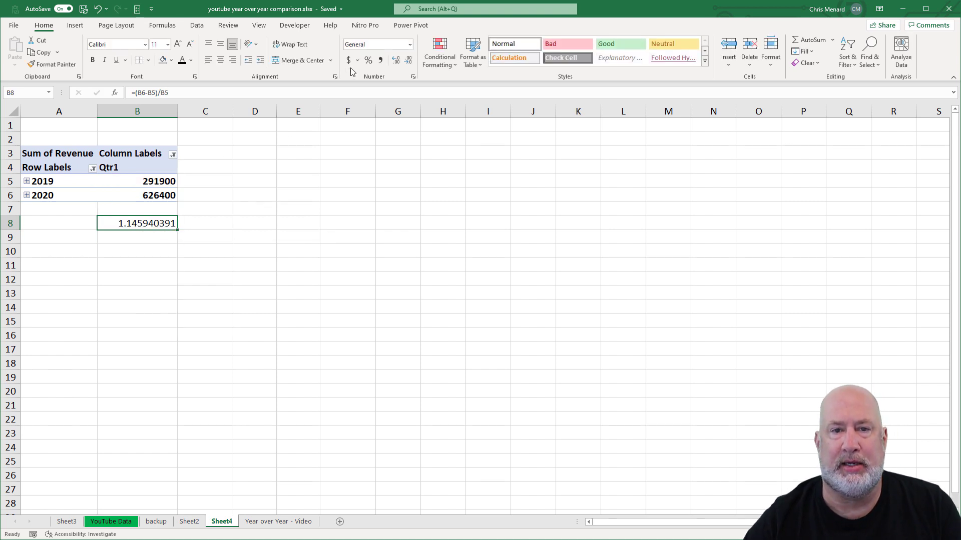
click(369, 60)
- Add one decimal to show 114.6%, then delete the B8 growth formula
click(396, 60)
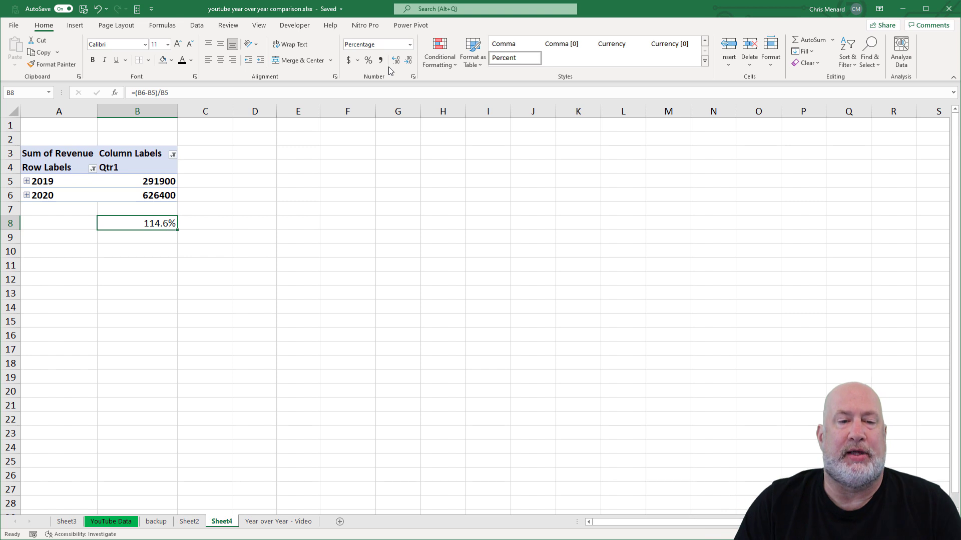
key(Delete)
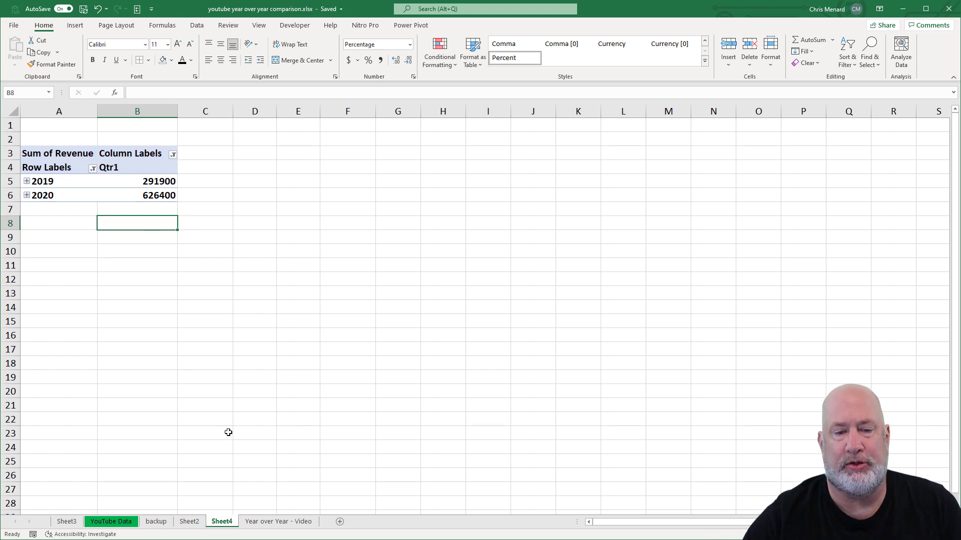
- Switch to the Year over Year - Video sheet and scroll back to the top of its Date and Revenue list
click(283, 522)
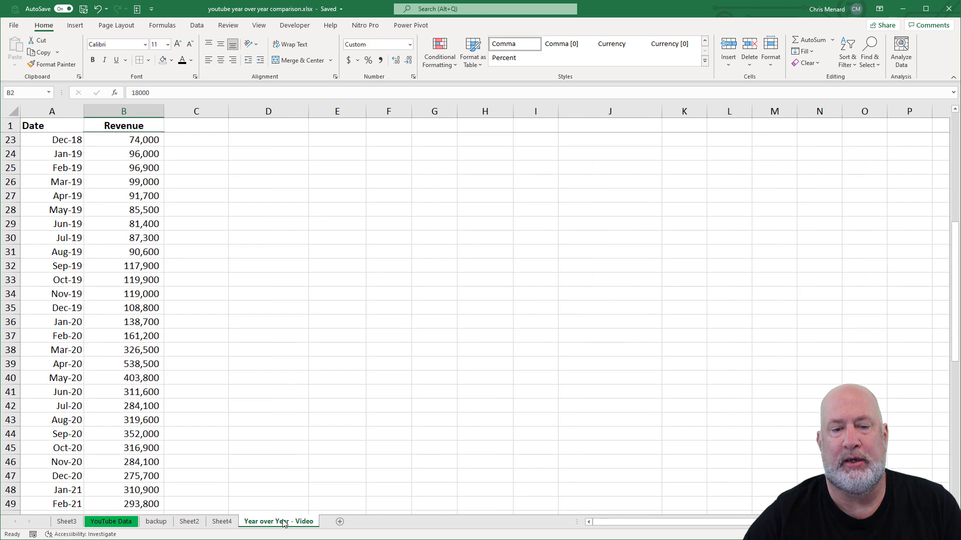
scroll(142, 145, up, 7)
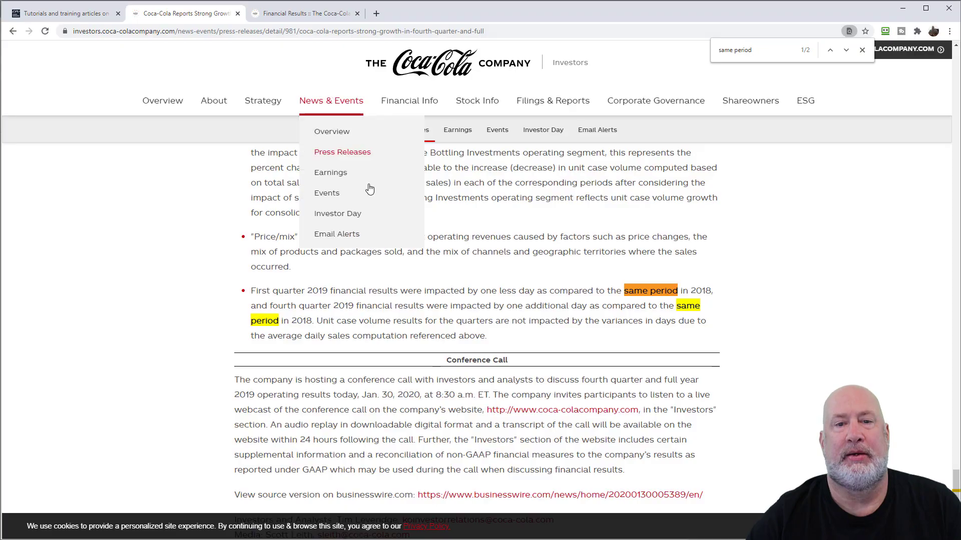
scroll(369, 189, up, 20)
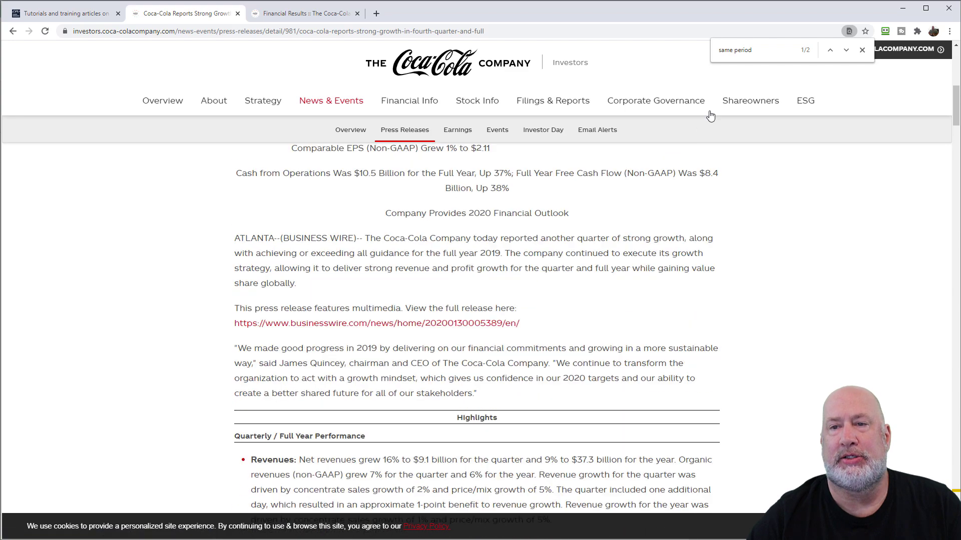
- Search the press release for 'same period' to find the comparison with 2018
scroll(710, 116, up, 8)
key(ctrl+f)
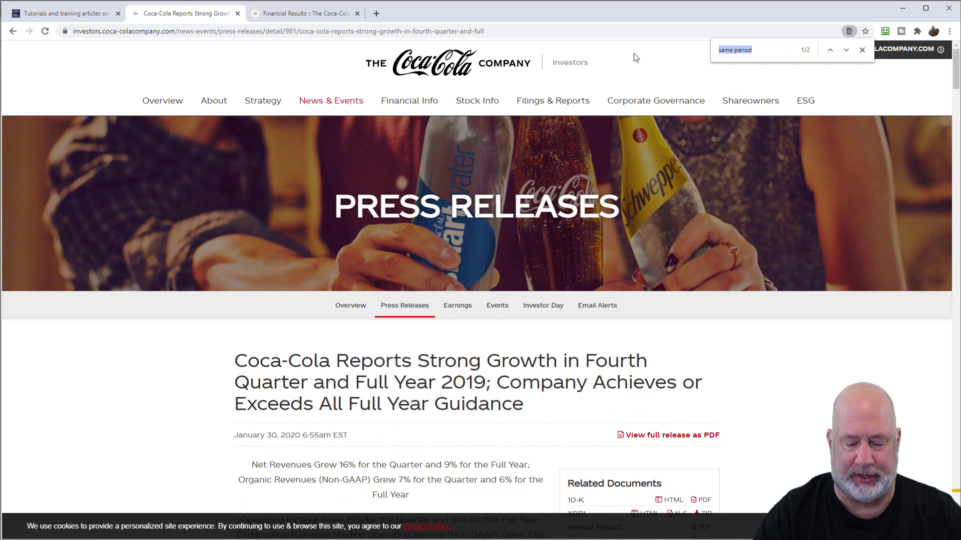
text(year)
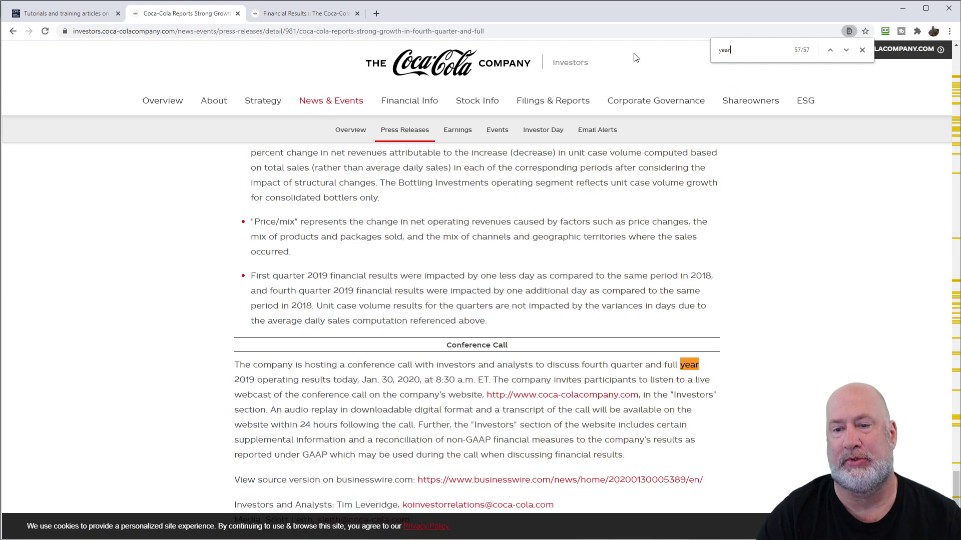
text( over)
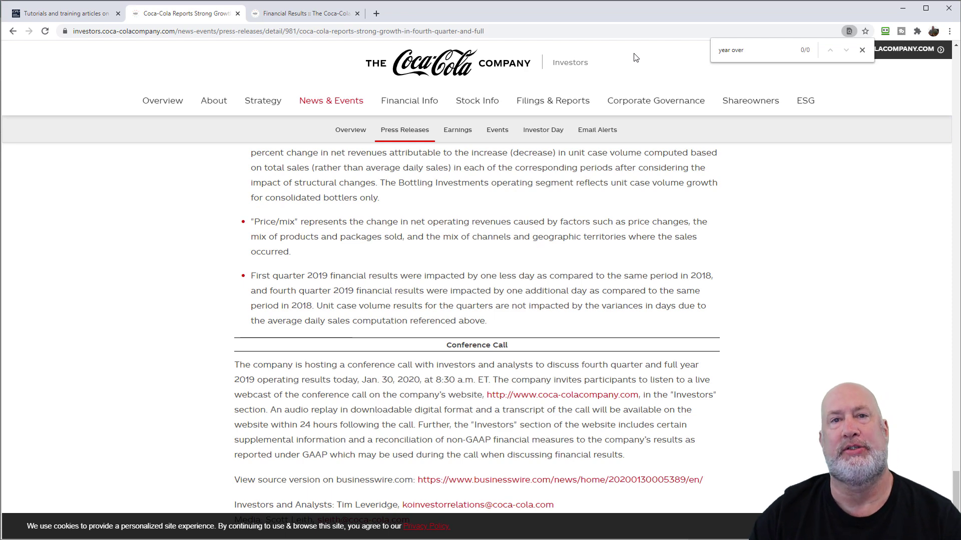
key(BackSpace)
key(BackSpace)
key(BackSpace)
key(BackSpace)
key(BackSpace)
key(BackSpace)
key(BackSpace)
key(BackSpace)
key(BackSpace)
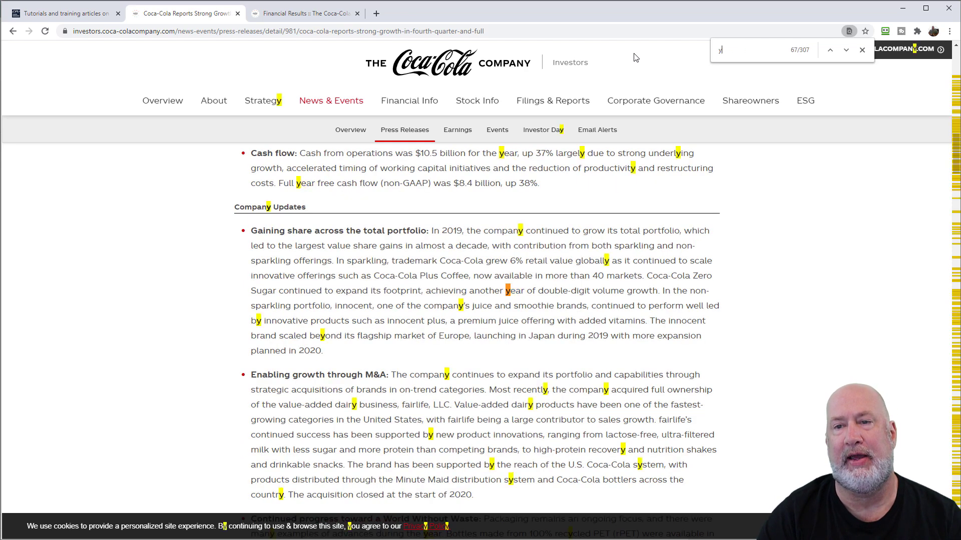
text(same pe)
text(r)
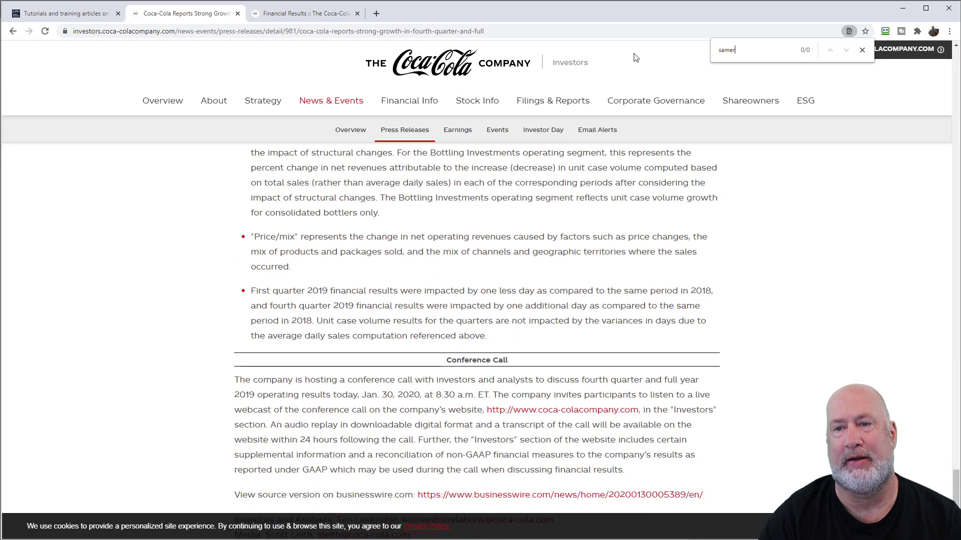
key(BackSpace)
text(perios)
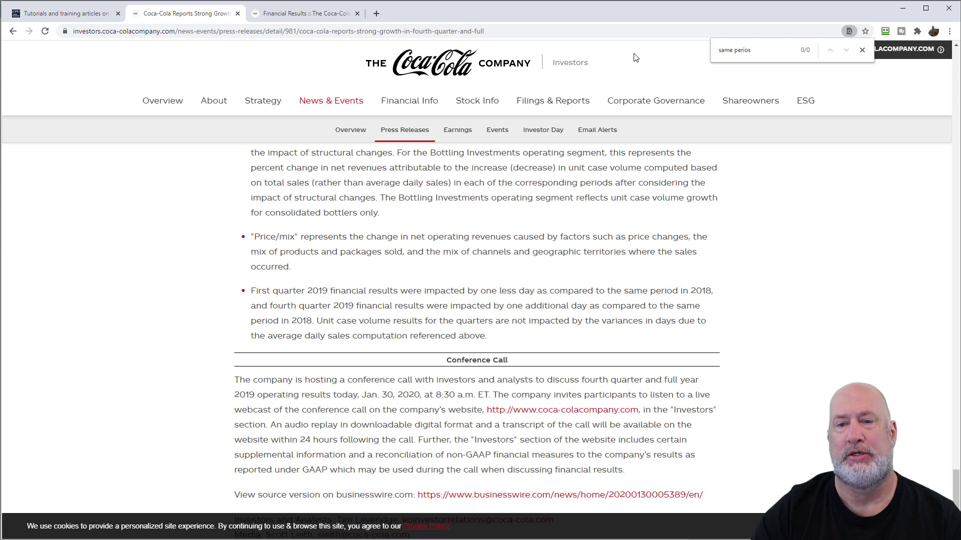
key(BackSpace)
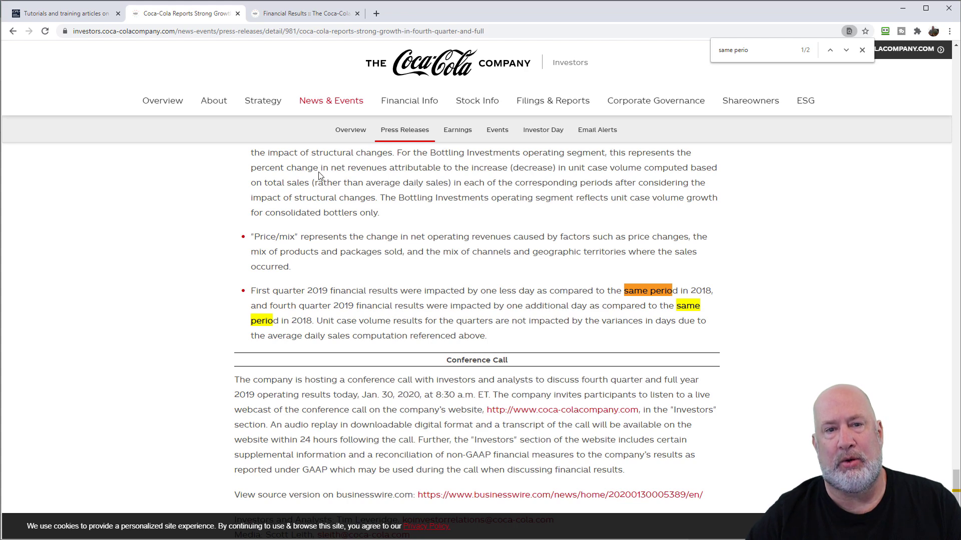
- Scroll through the 2018 quarterly listings on the Financial Results page, then return to the press release
click(306, 13)
mouse_move(364, 171)
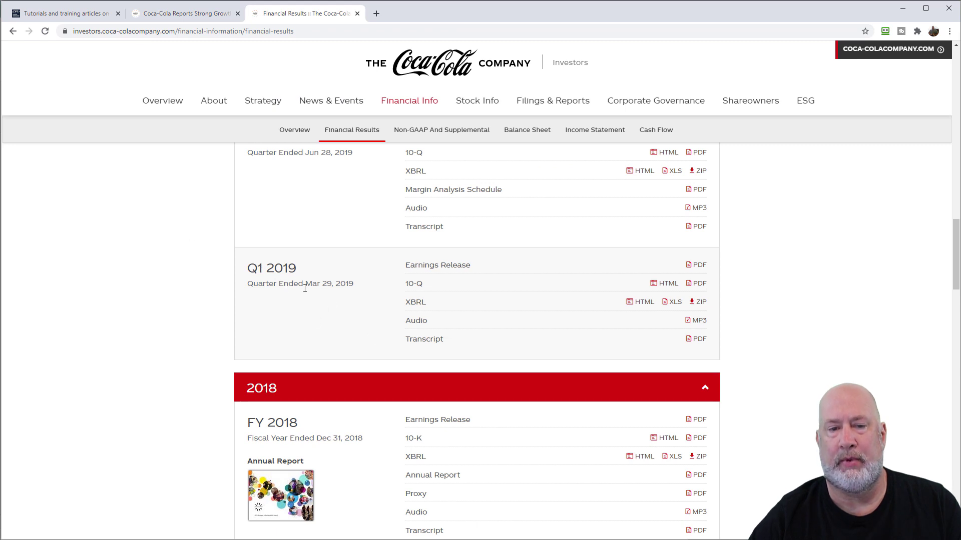
scroll(345, 283, down, 9)
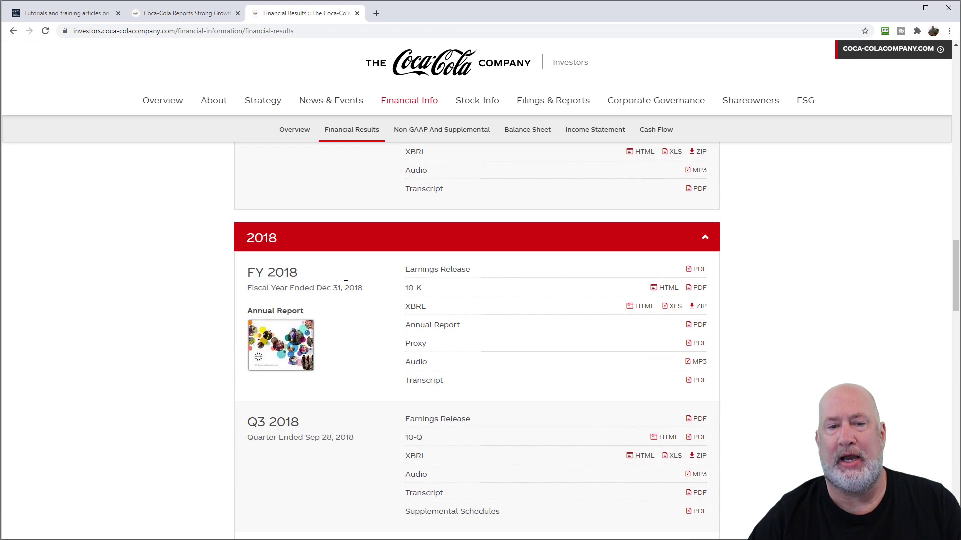
scroll(344, 289, down, 3)
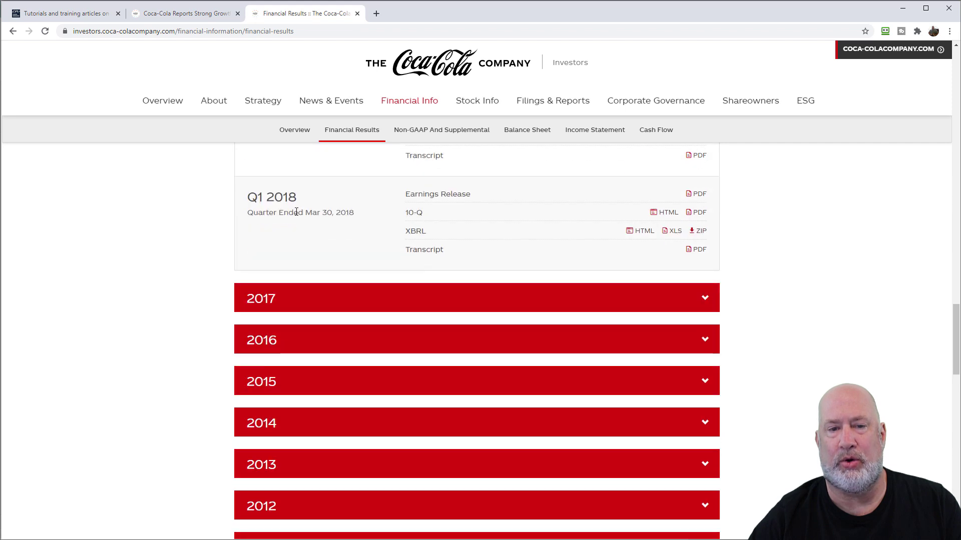
click(194, 14)
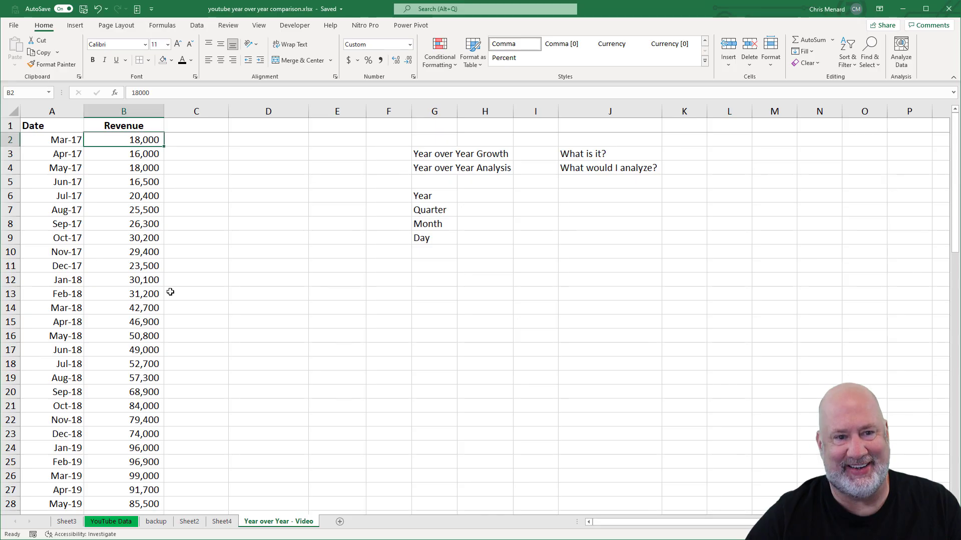
- Insert a PivotTable from the Date and Revenue range A1:B49 on a new worksheet
click(153, 160)
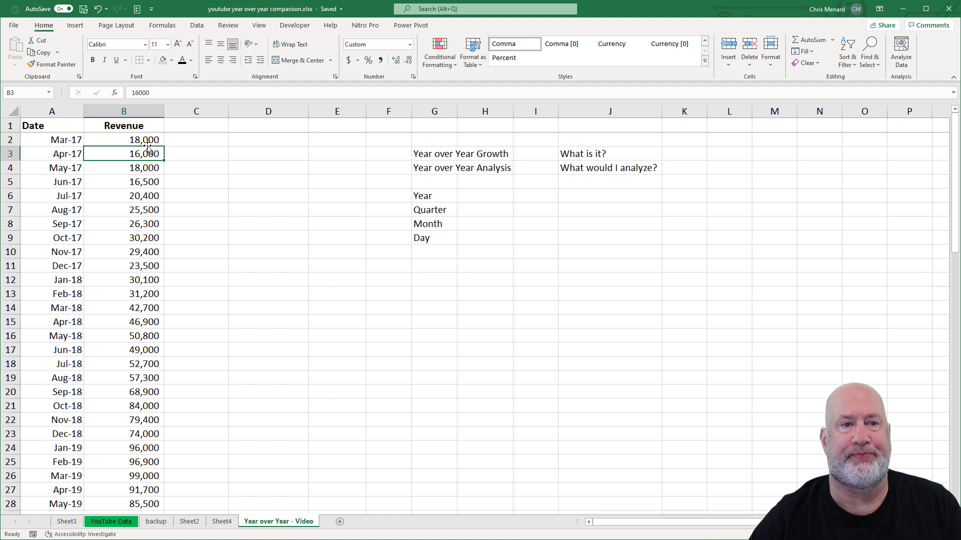
click(75, 26)
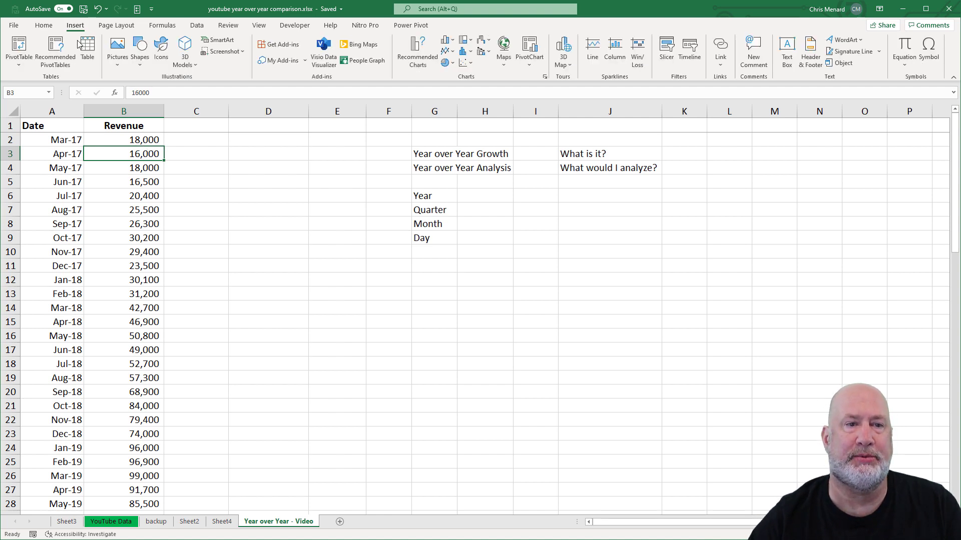
click(23, 50)
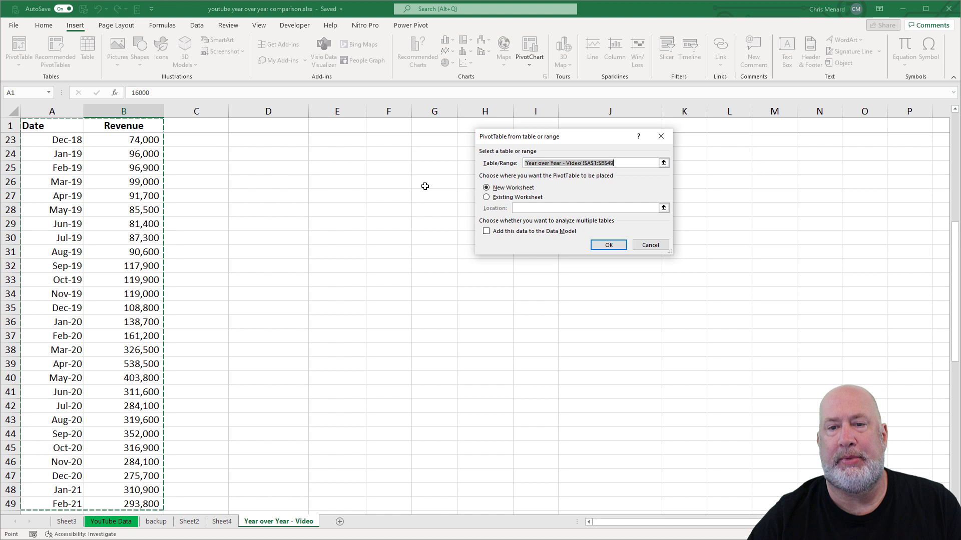
click(604, 245)
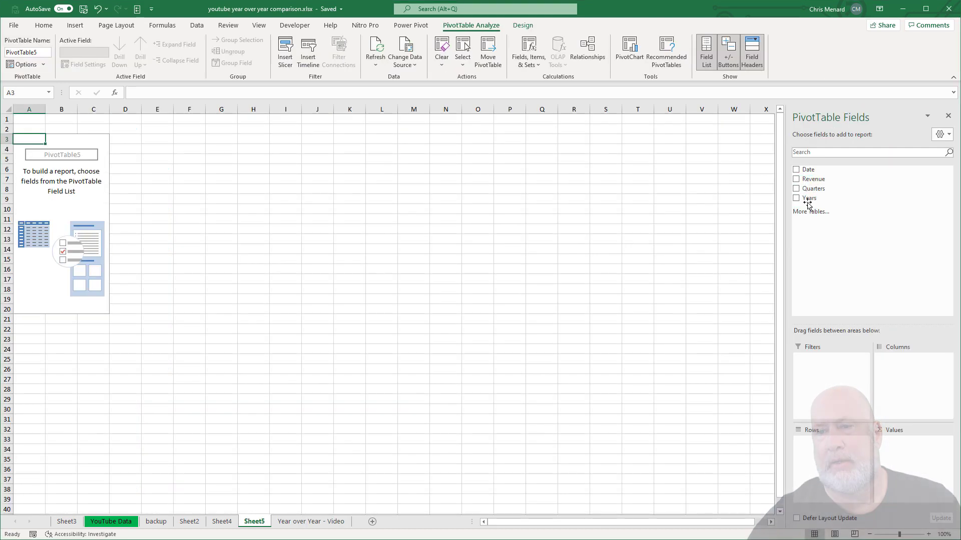
- Add Date to rows and sum Revenue, group dates by months, quarters and years, then remove Quarters
click(796, 171)
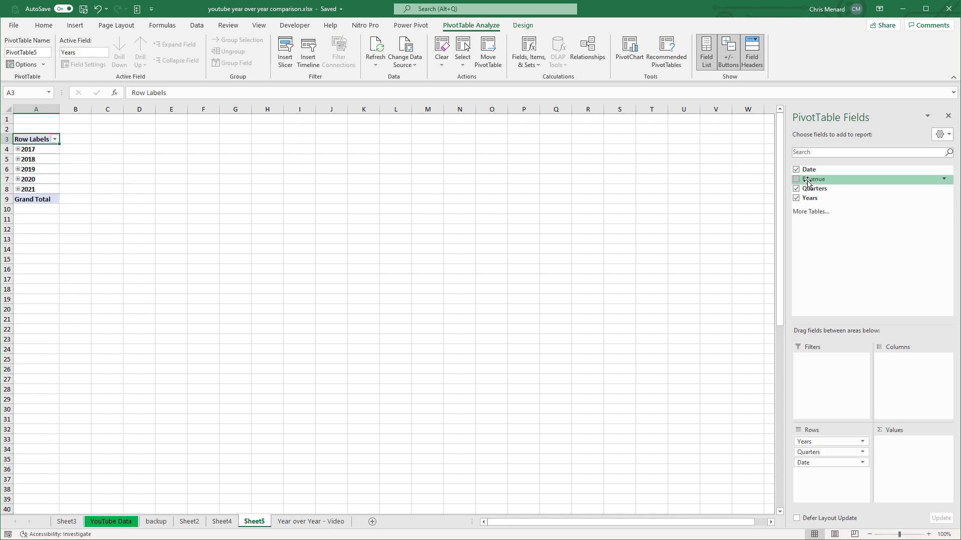
drag(807, 183, 916, 456)
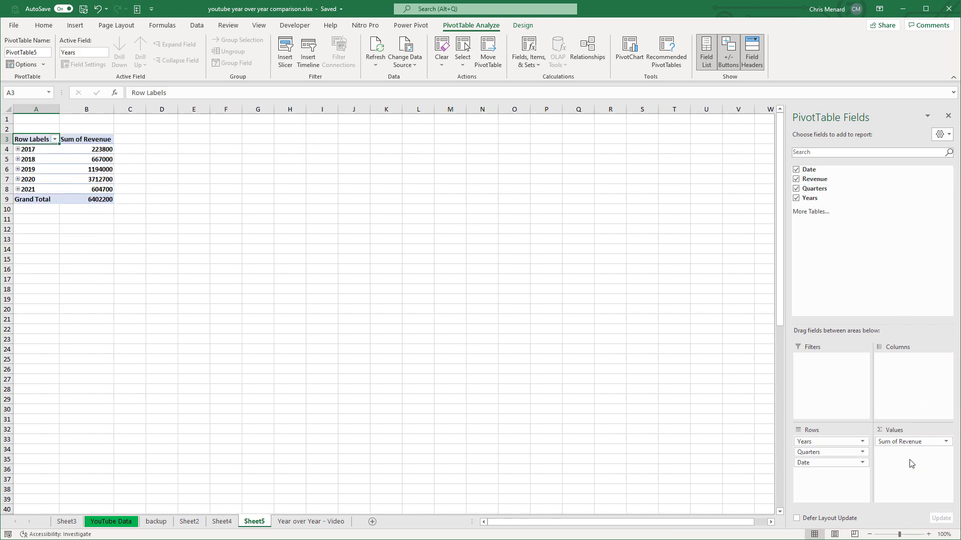
click(43, 151)
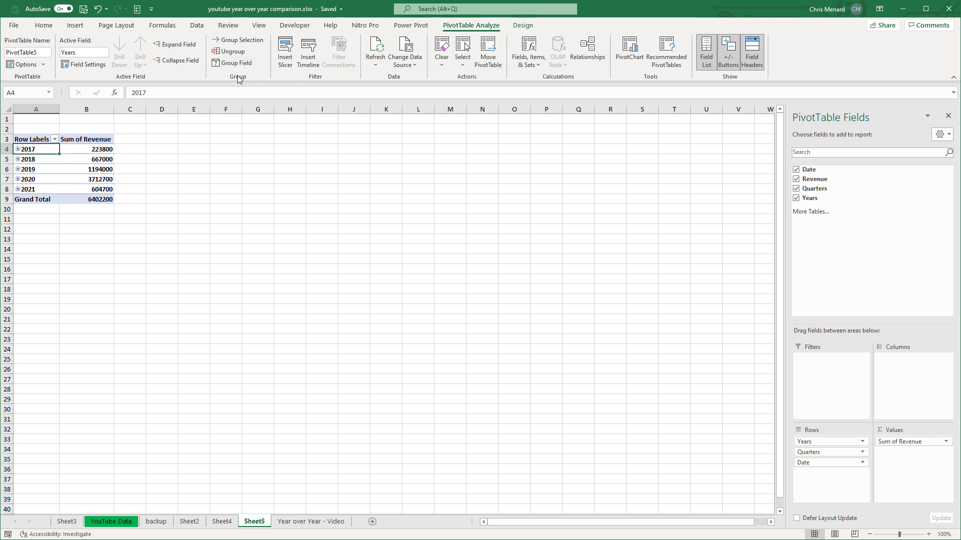
click(244, 44)
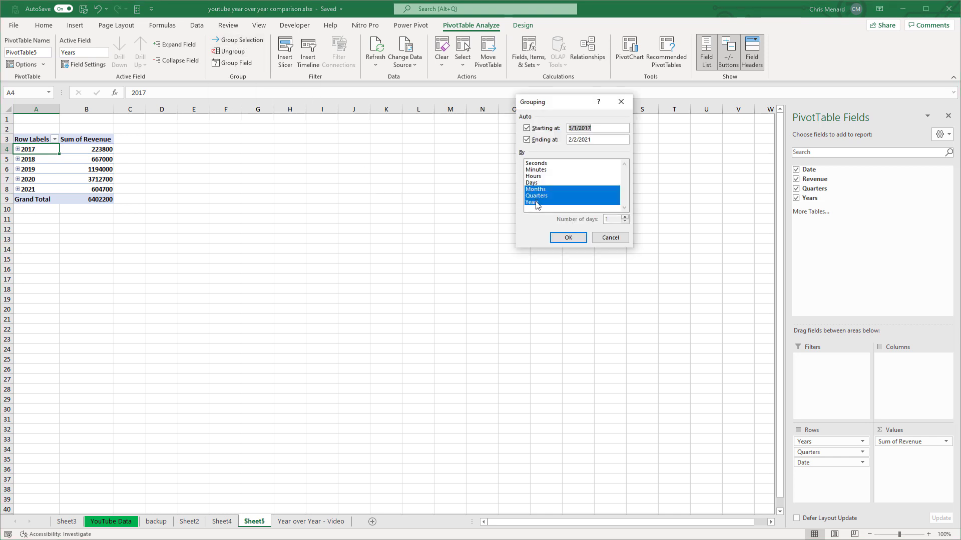
click(564, 238)
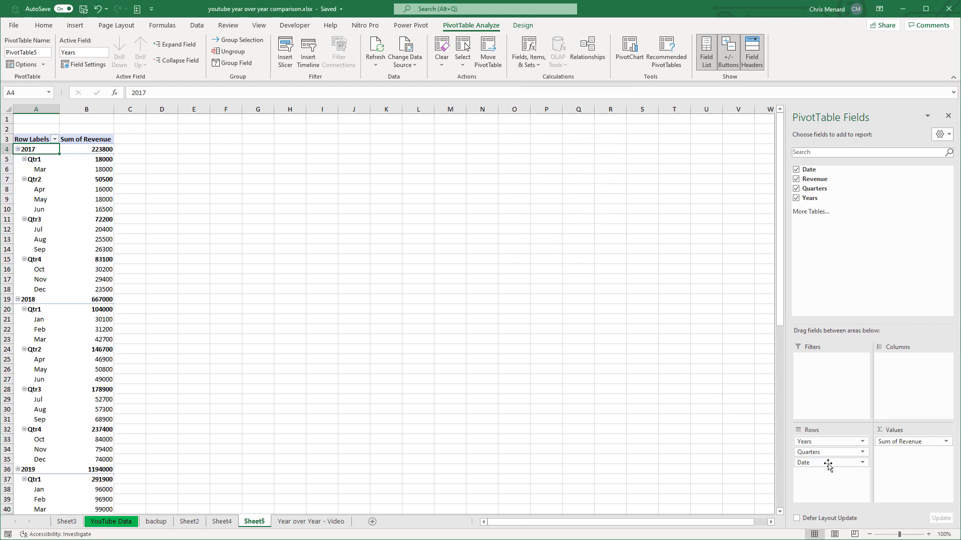
drag(827, 455, 835, 276)
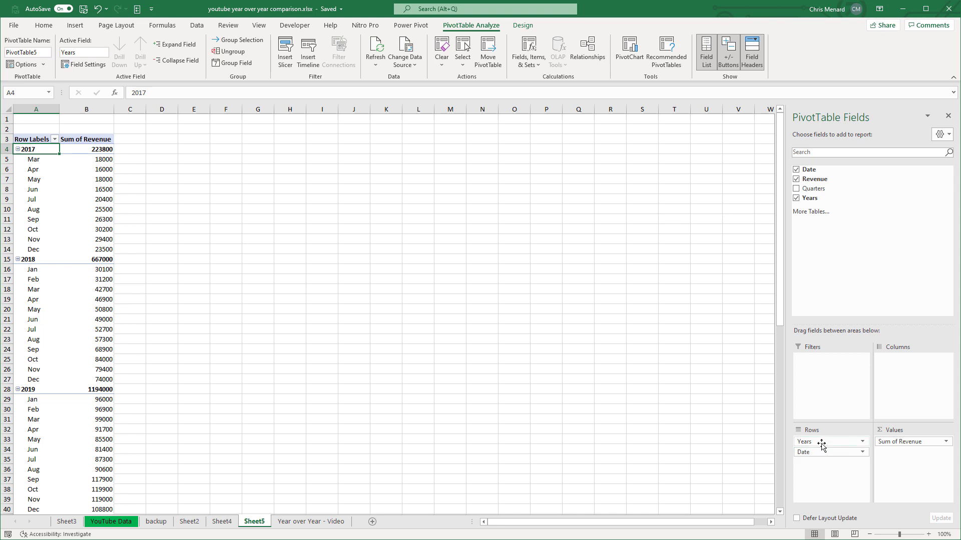
- Move Years to columns, remove the Grand Total column, and filter the years to 2019 and 2020
drag(821, 443, 905, 372)
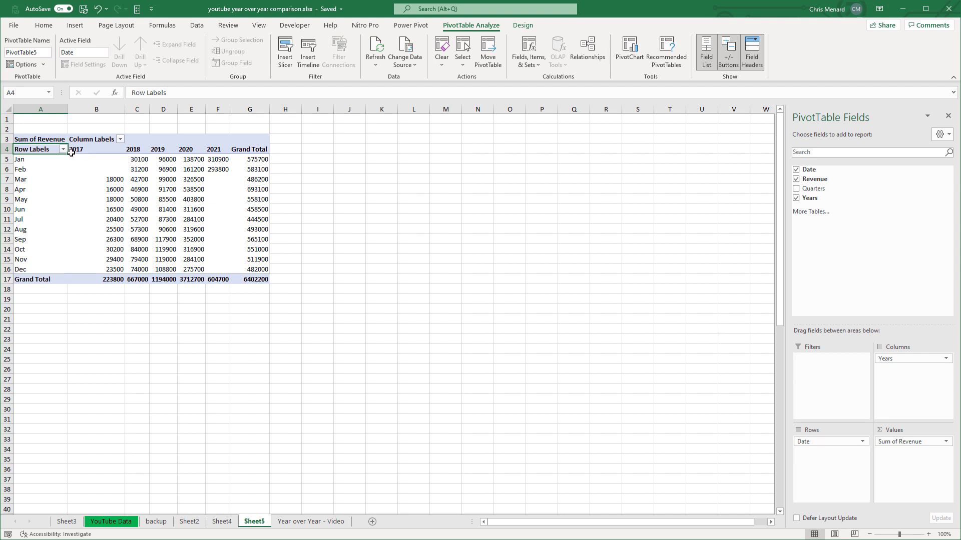
click(247, 151)
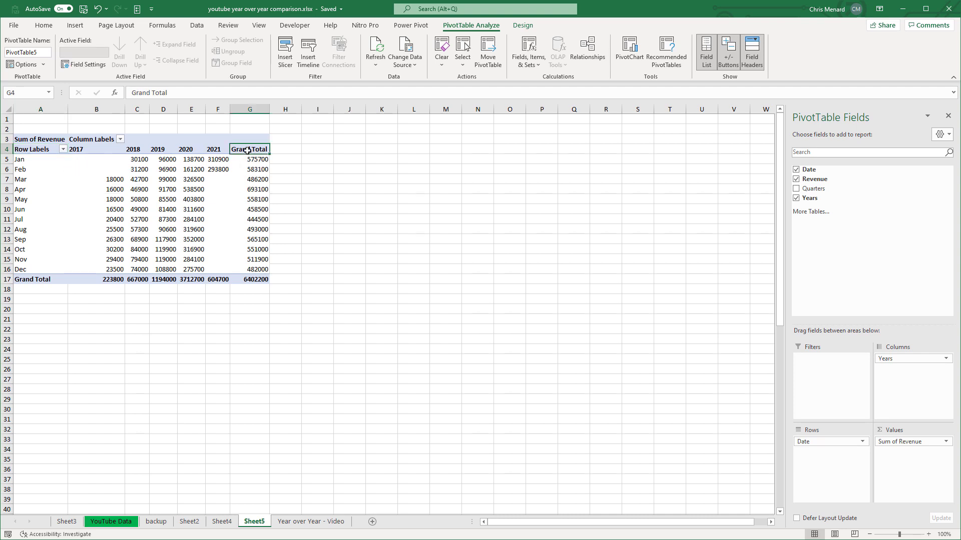
right_click(247, 150)
click(288, 223)
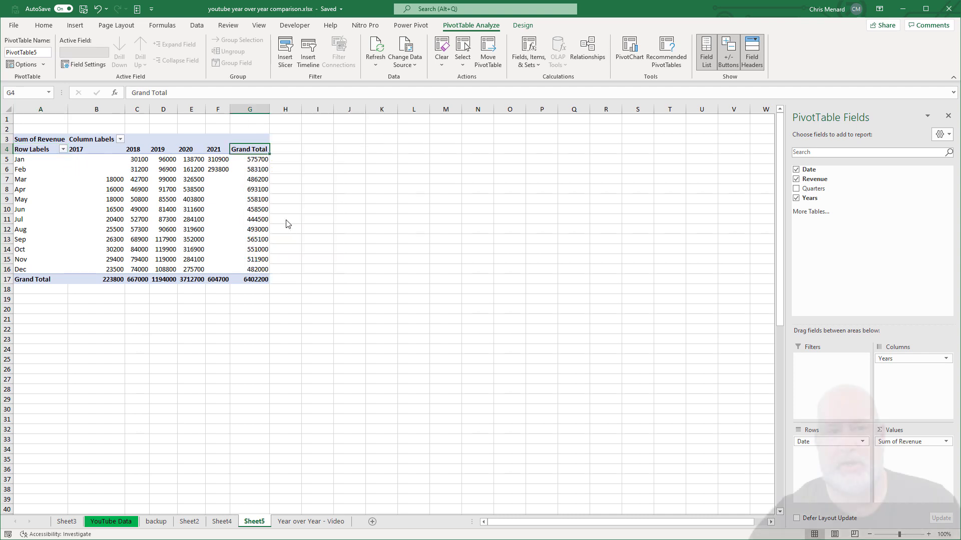
click(120, 140)
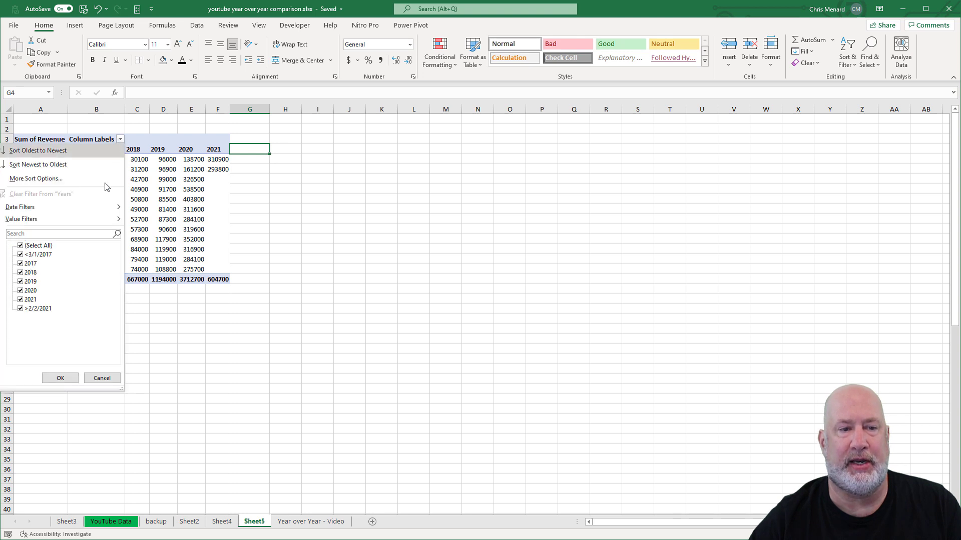
click(21, 245)
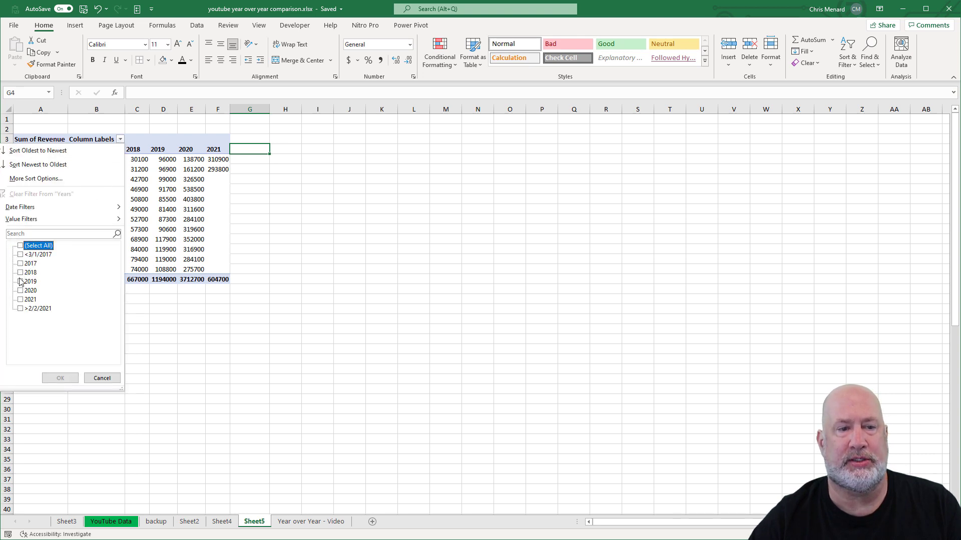
click(21, 281)
click(20, 290)
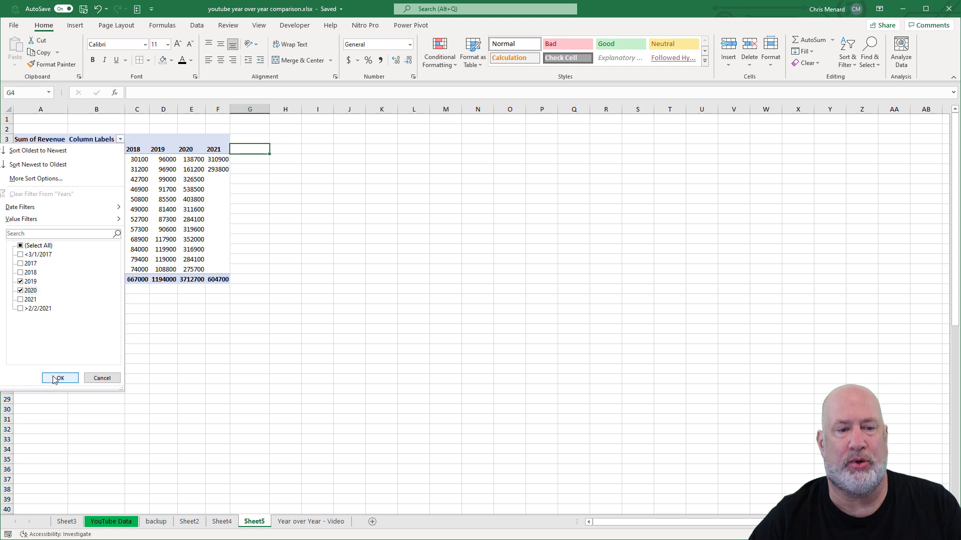
click(56, 378)
- Apply Comma Style with no decimals to the revenue, remove the Grand Total row, and widen column D
drag(103, 160, 151, 279)
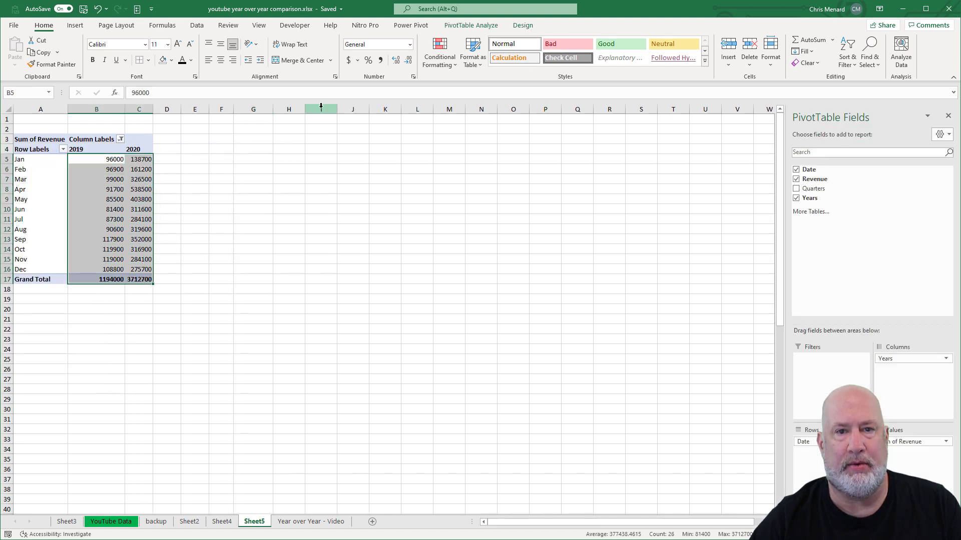
click(380, 60)
click(408, 60)
click(408, 60)
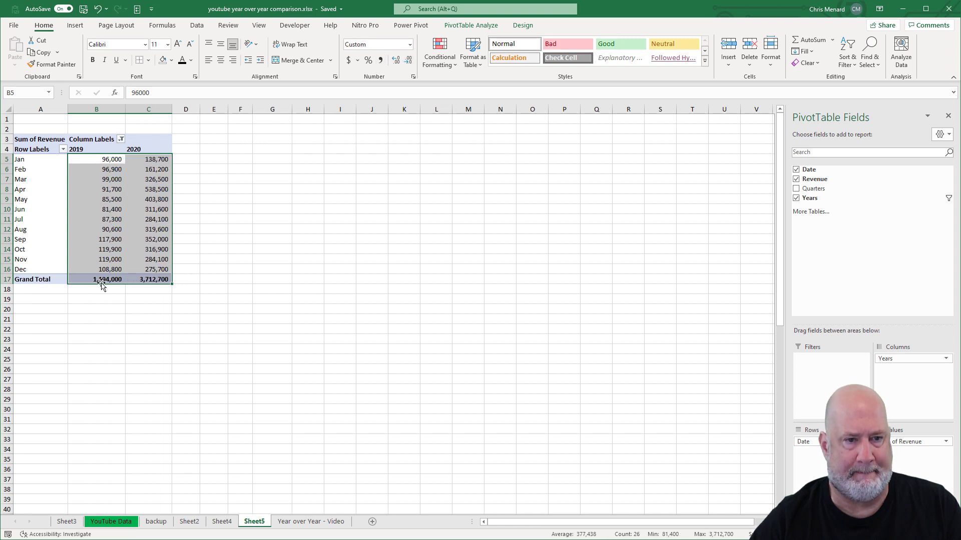
click(54, 279)
right_click(54, 279)
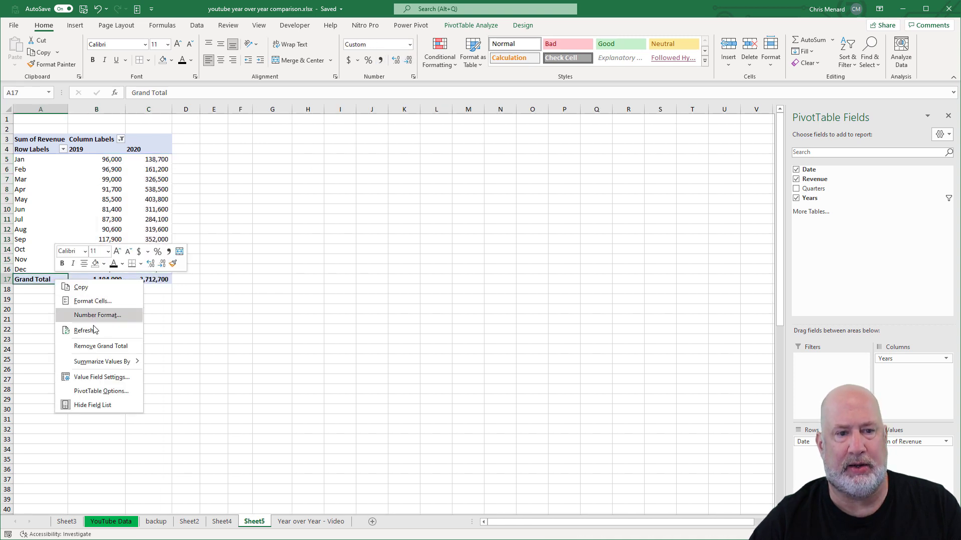
click(100, 347)
click(178, 169)
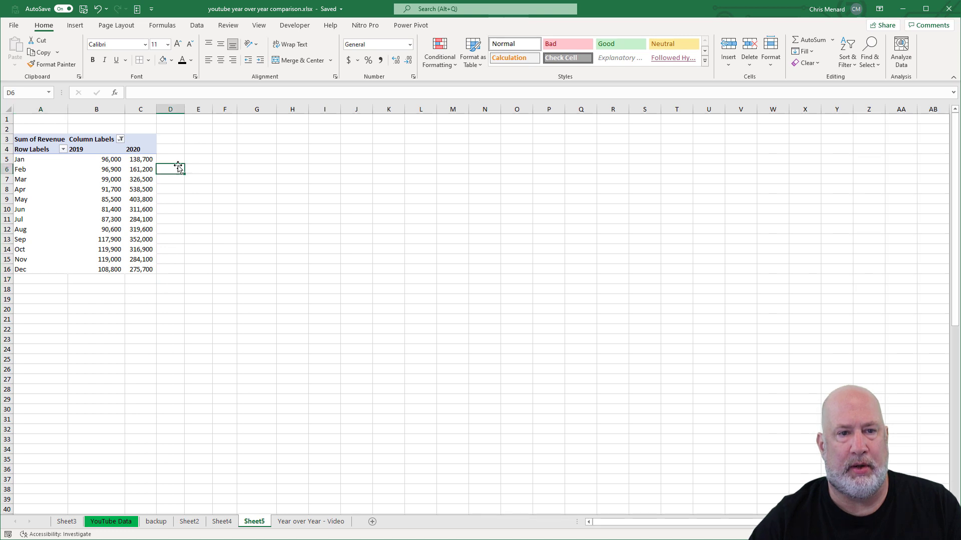
click(181, 159)
drag(185, 109, 215, 113)
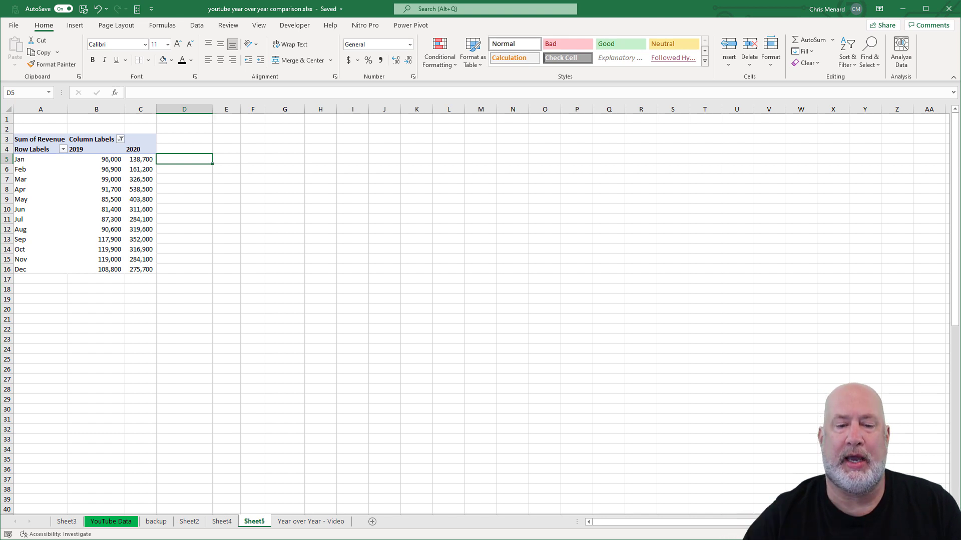
- Return to the Year over Year - Video sheet with the monthly Revenue list
click(302, 523)
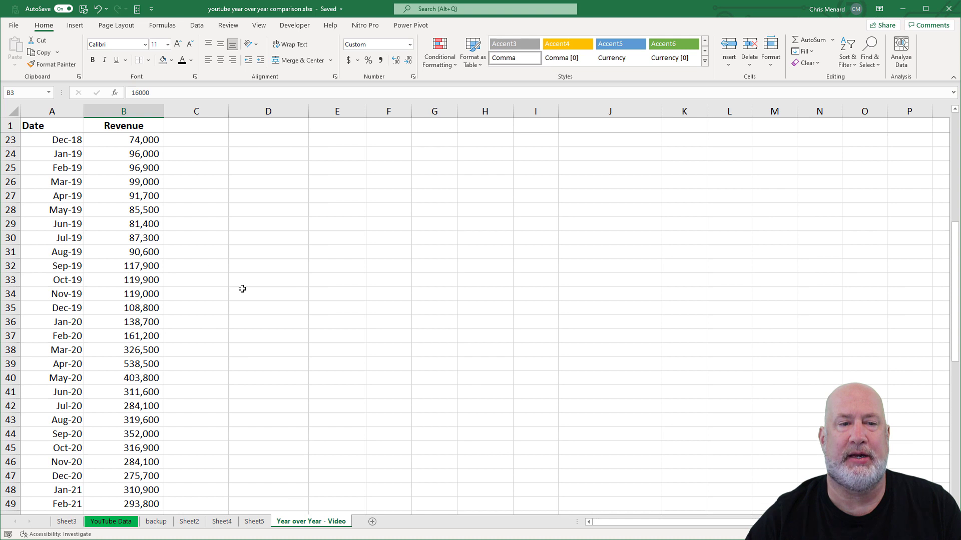
- Enter the month-over-month change formula =B3/B2-1 in C3 and format it as a percentage
scroll(242, 289, up, 7)
click(197, 159)
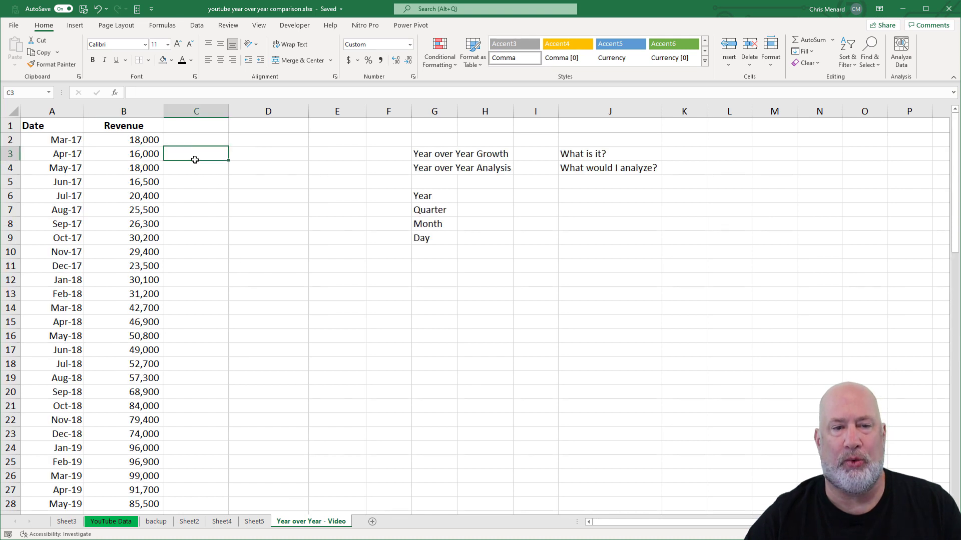
text(=)
key(Left)
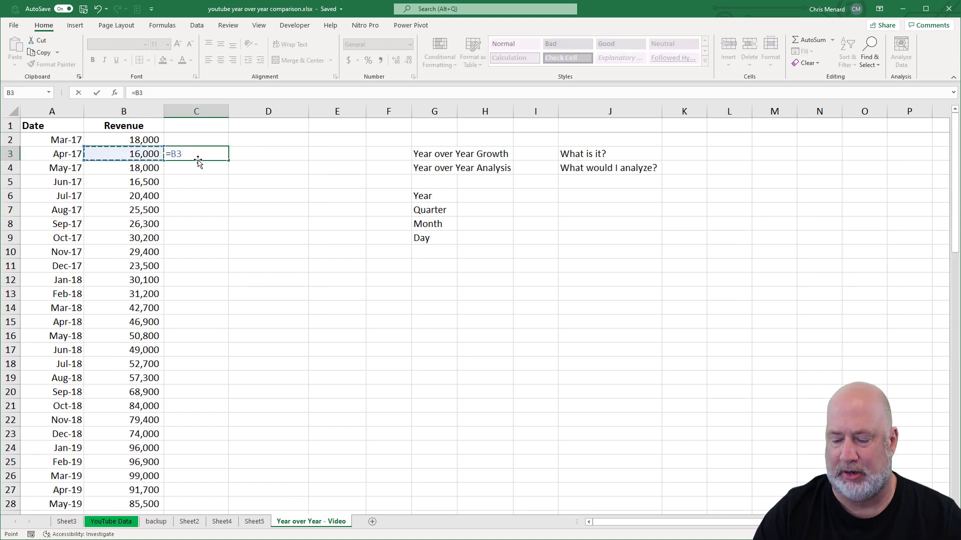
text(/)
key(Up)
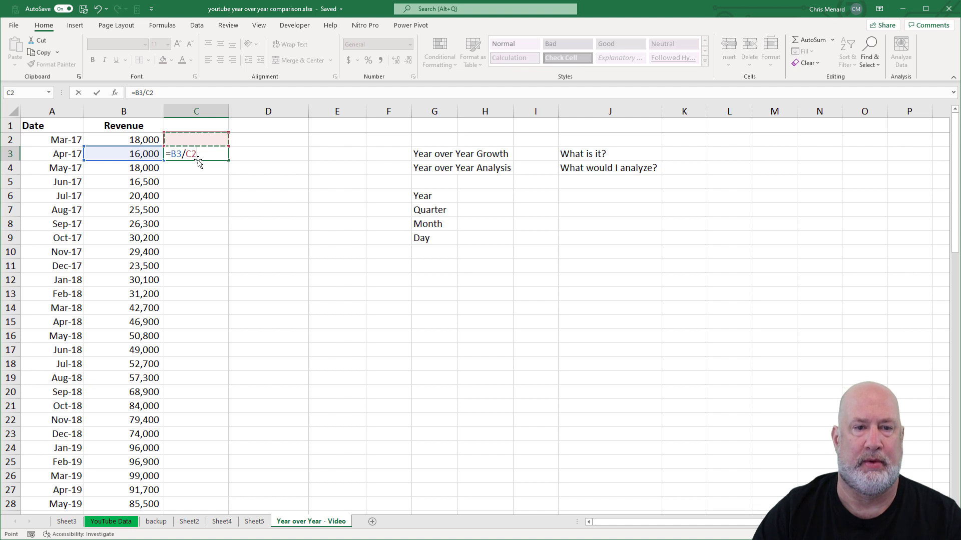
key(Left)
text(-)
key(Return)
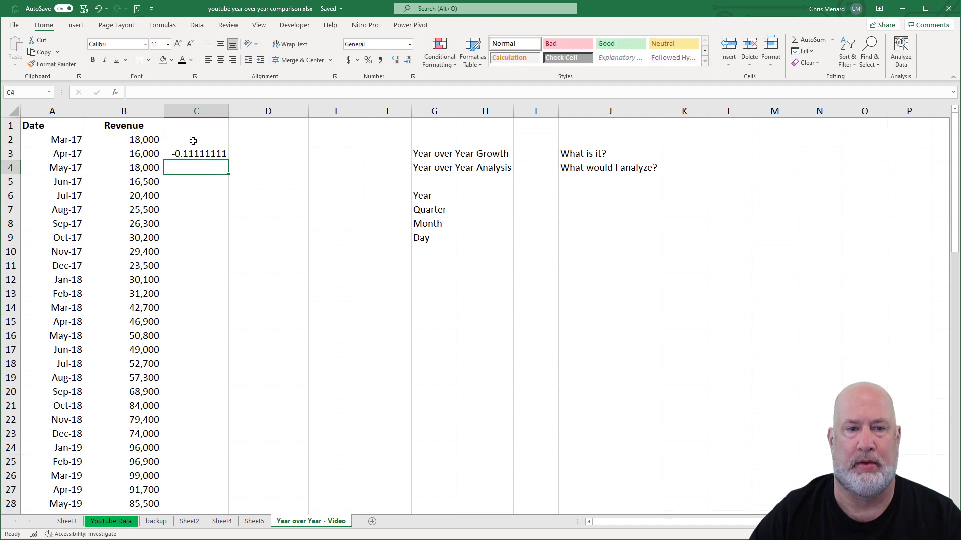
click(197, 155)
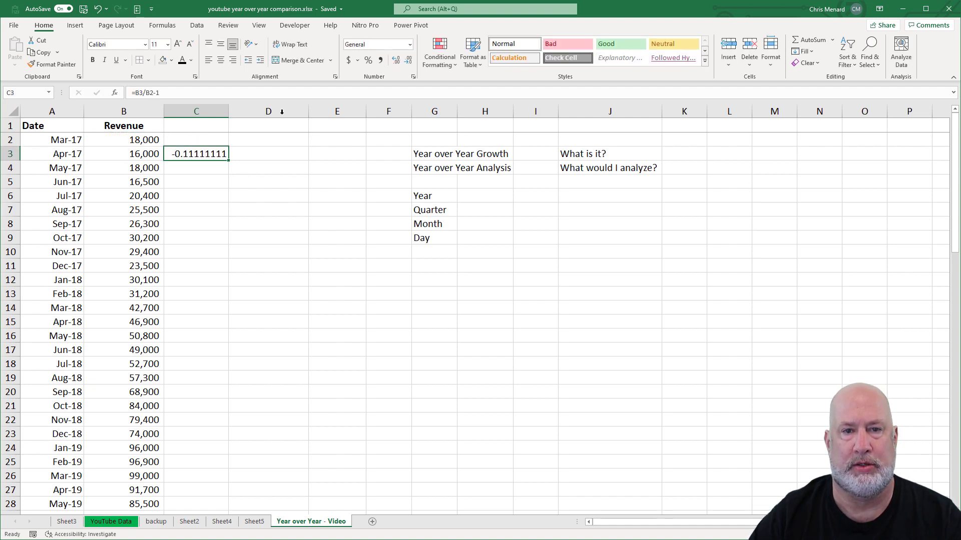
click(368, 60)
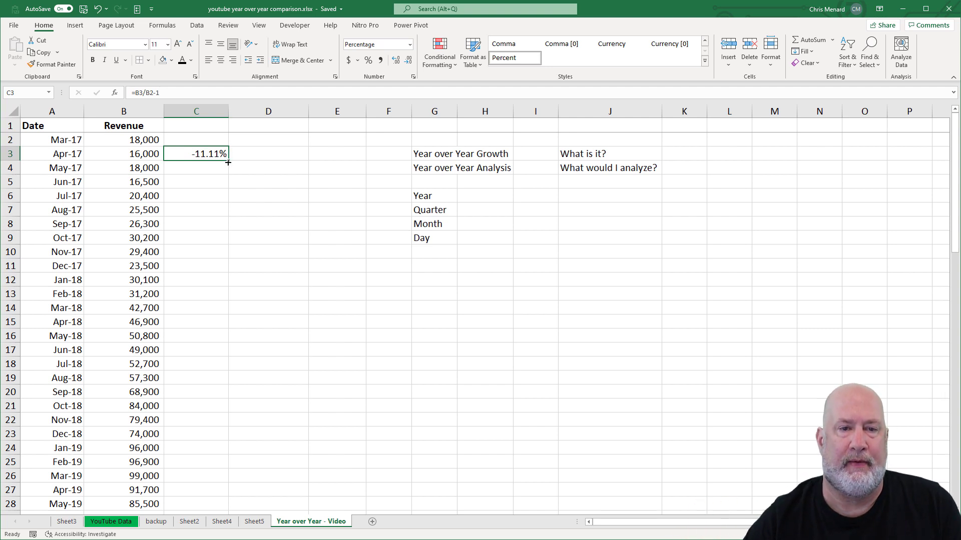
- Fill the percent change formula down column C through Feb-21
drag(224, 169, 220, 407)
click(205, 151)
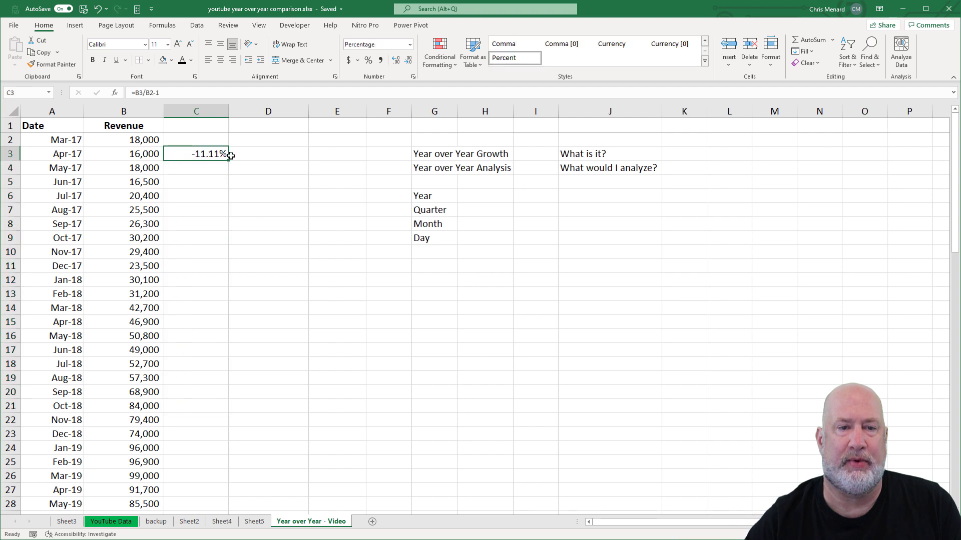
drag(225, 161, 217, 443)
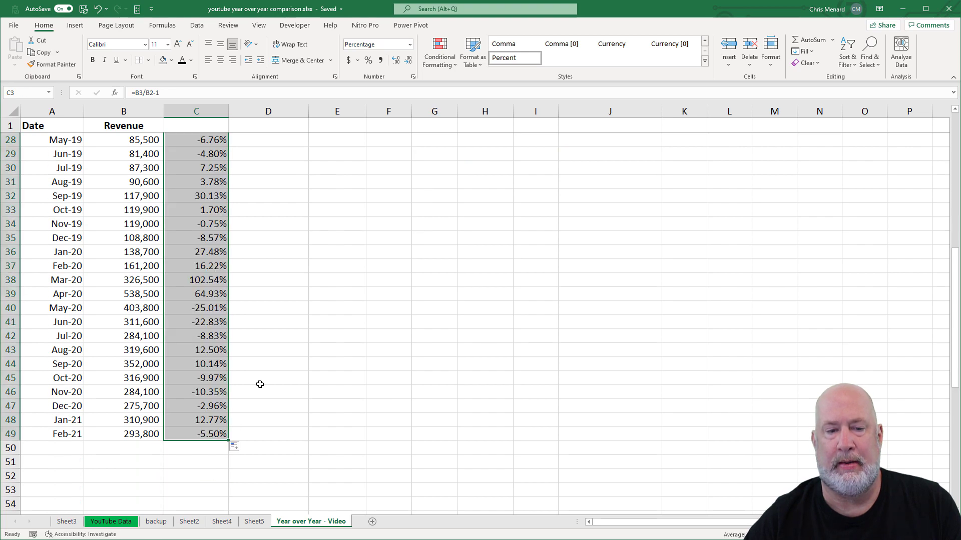
scroll(298, 343, up, 3)
scroll(297, 344, up, 6)
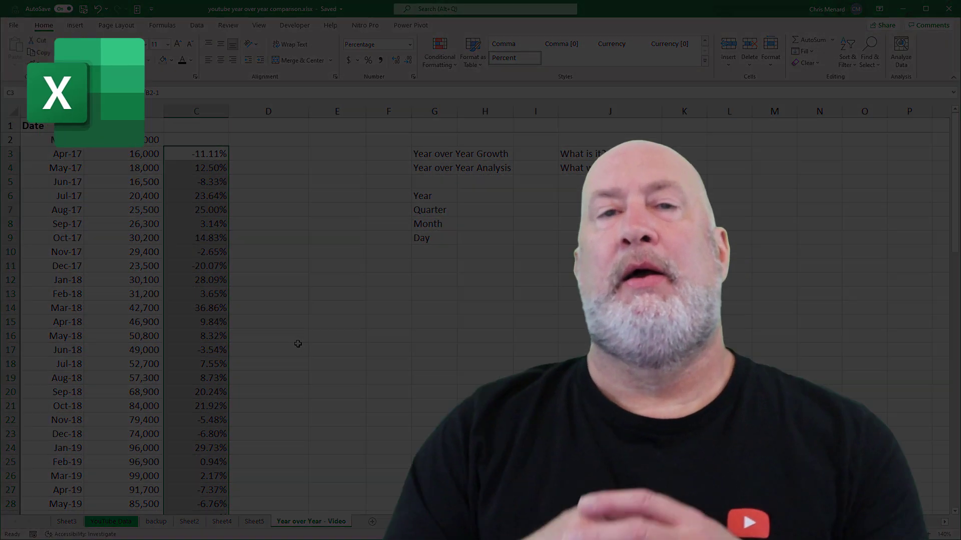